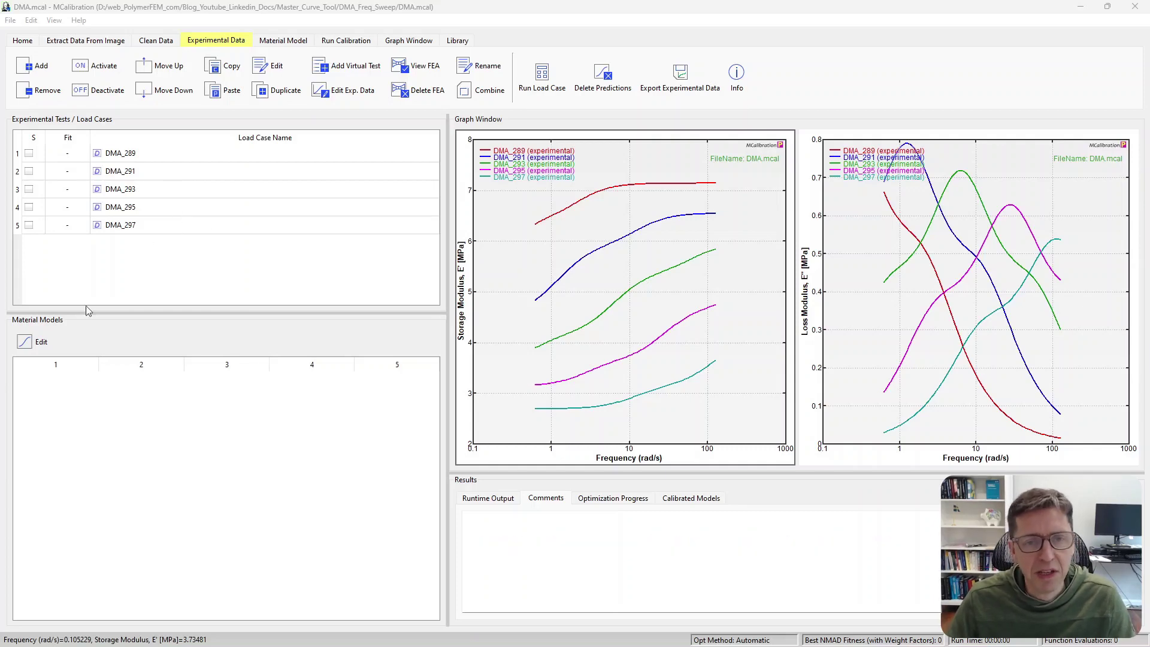
Choose the Abaqus-LinearElastic-Viscoelastic model with 11 Prony terms and WLF time-temperature superposition enabled
left_click(36, 341)
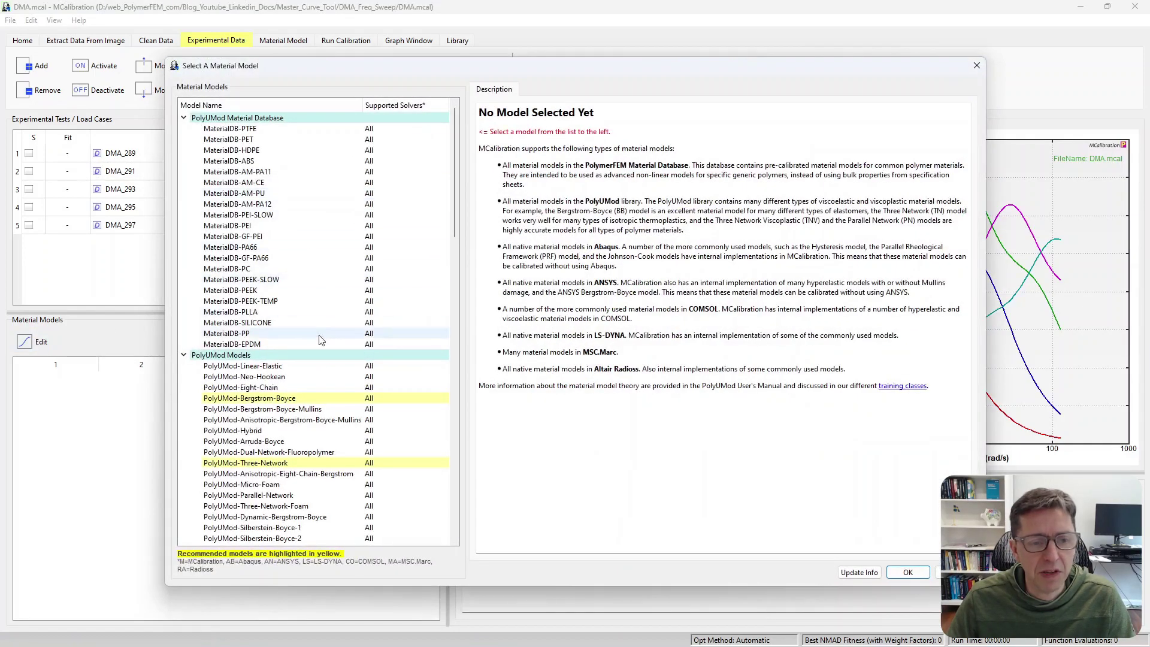
scroll(320, 339, "down", 10)
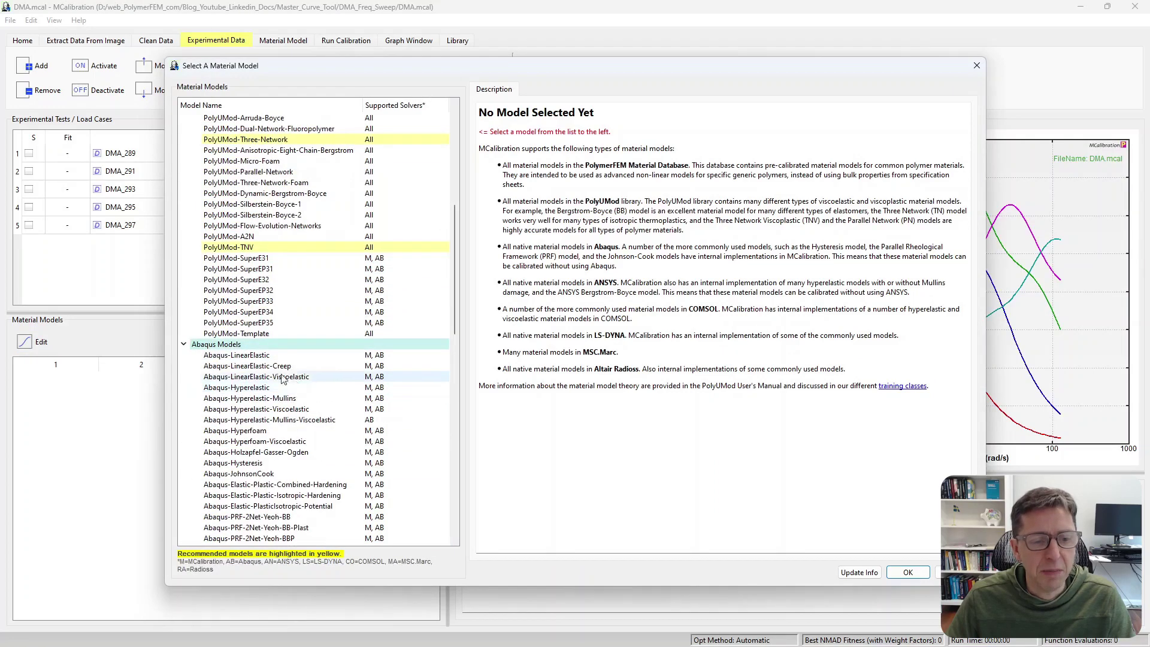
left_click(258, 377)
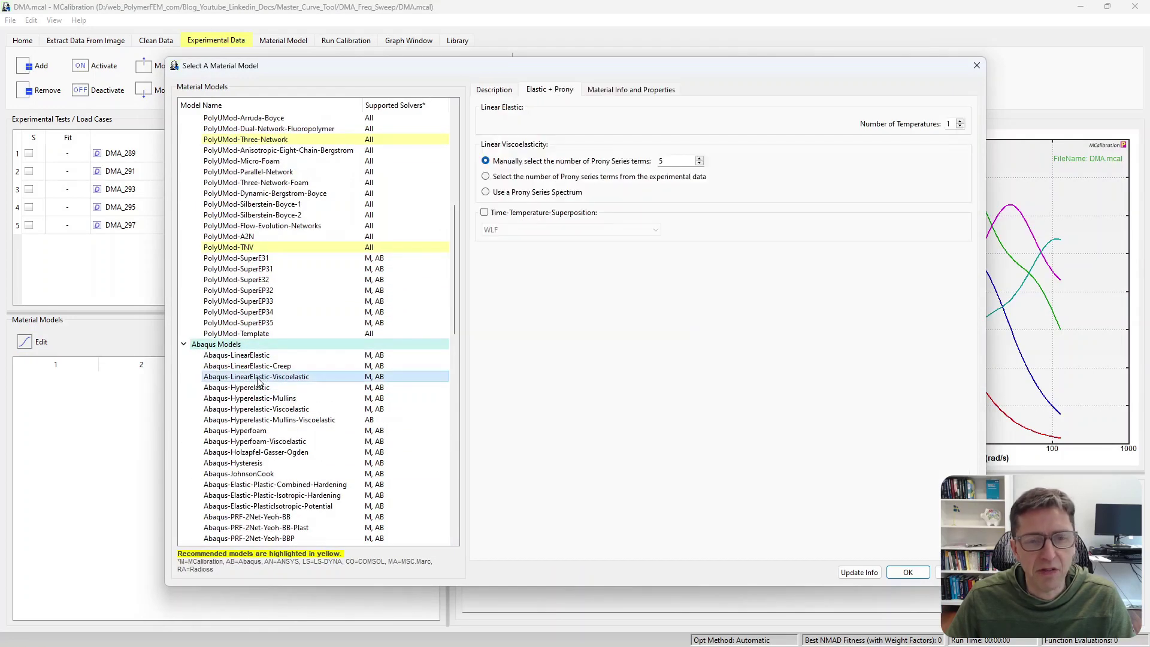
left_click(671, 161)
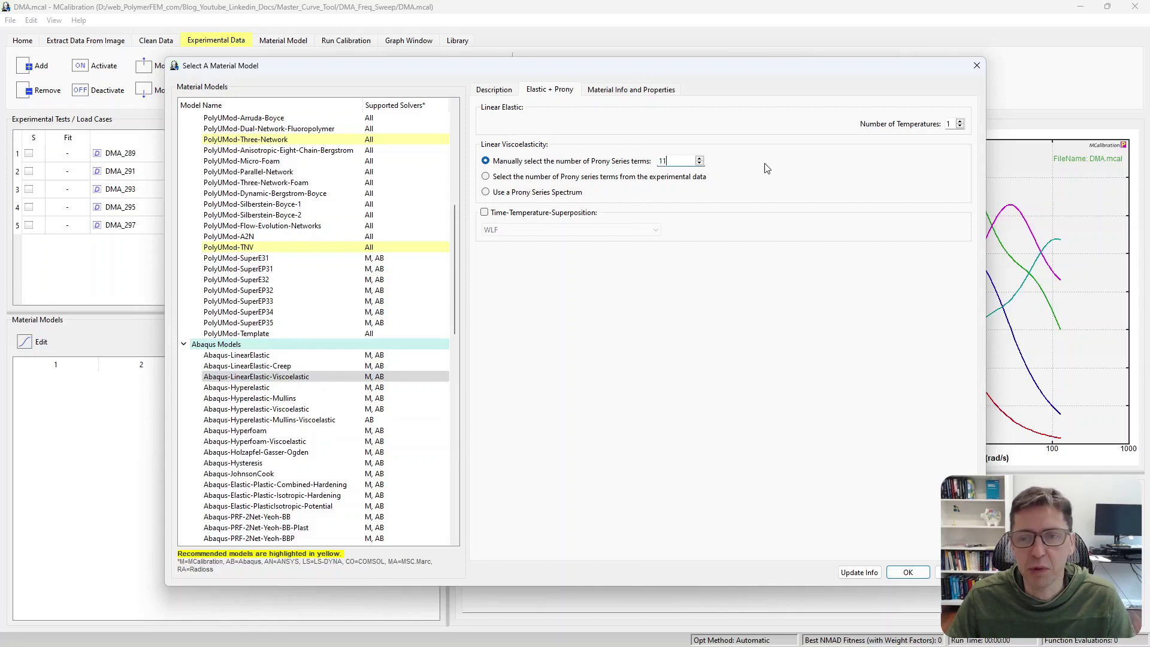
left_click(493, 216)
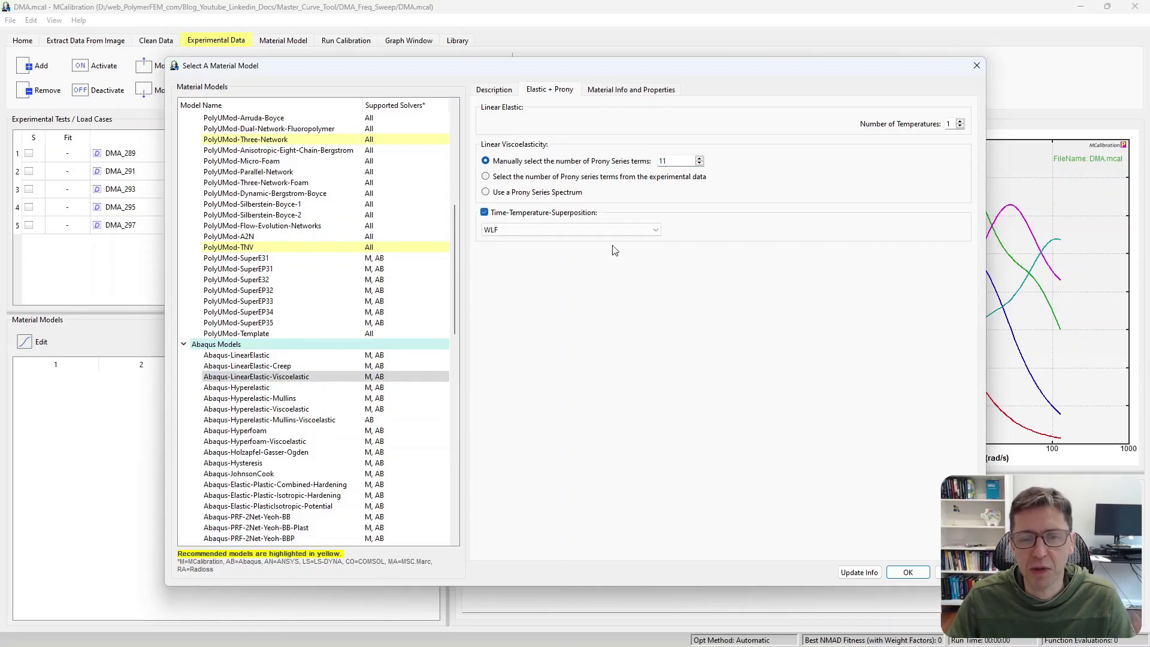
left_click(921, 573)
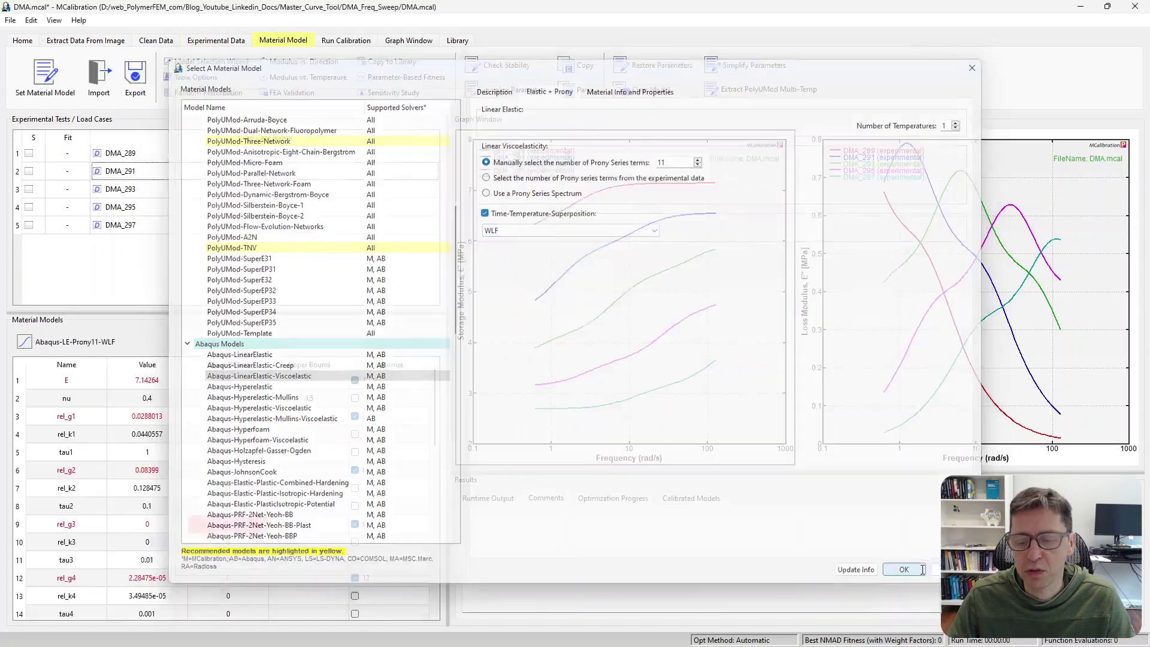
At the bottom of the parameter table, mark the WLF constant C1 for optimization
scroll(254, 473, "down", 7)
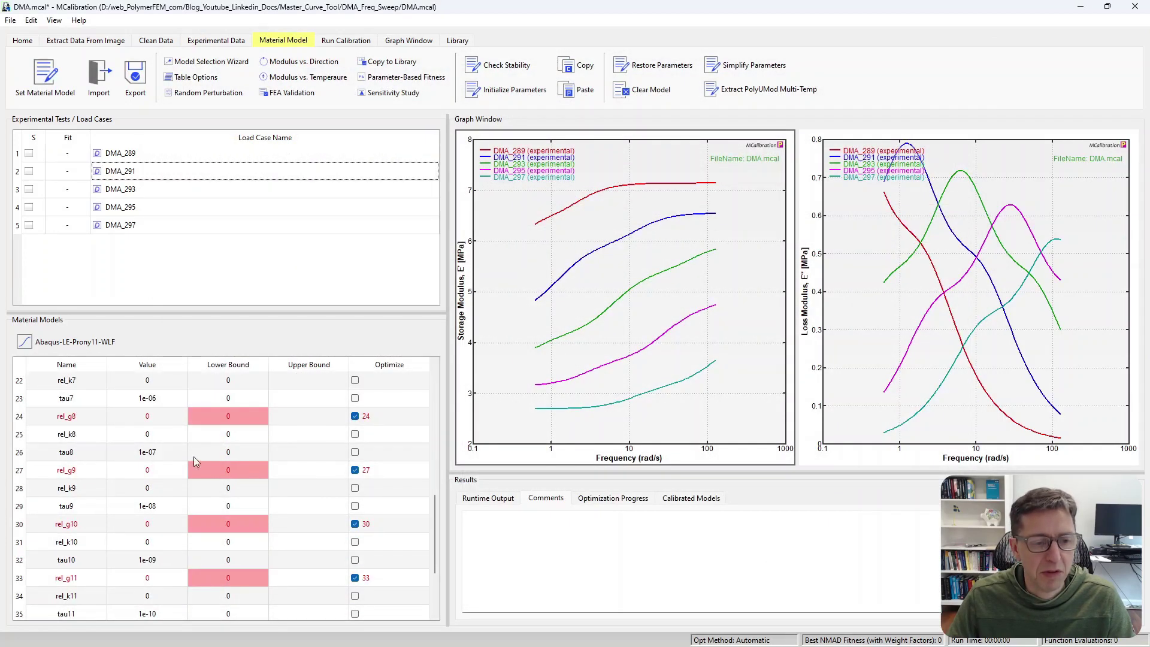
scroll(193, 461, "down", 2)
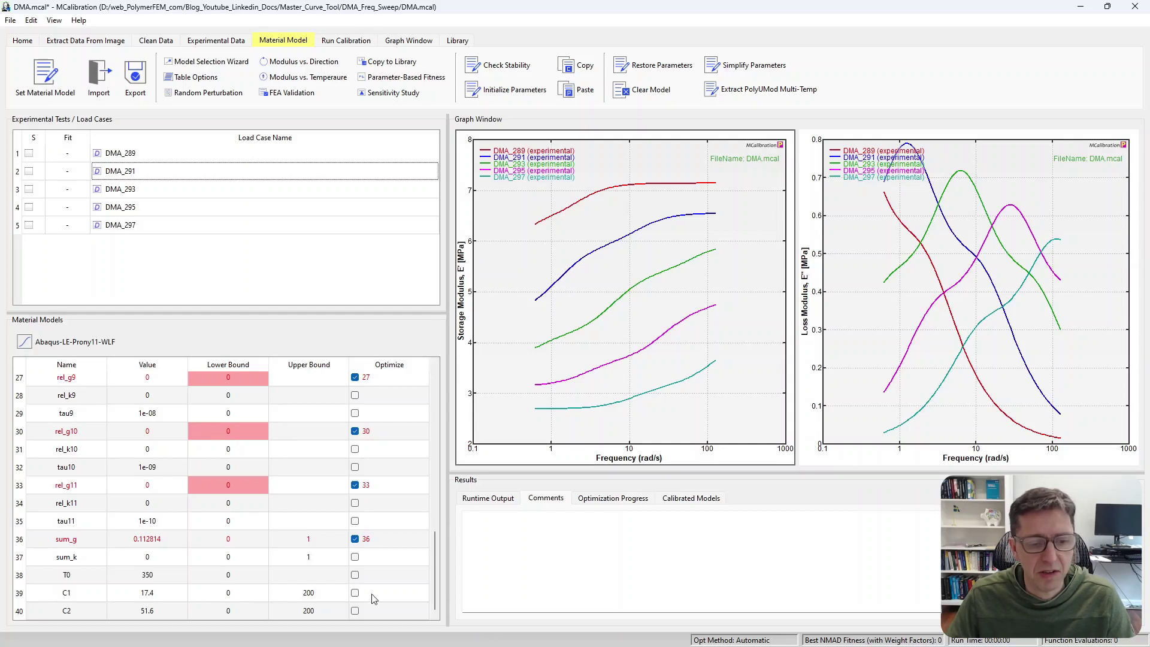
left_click(355, 593)
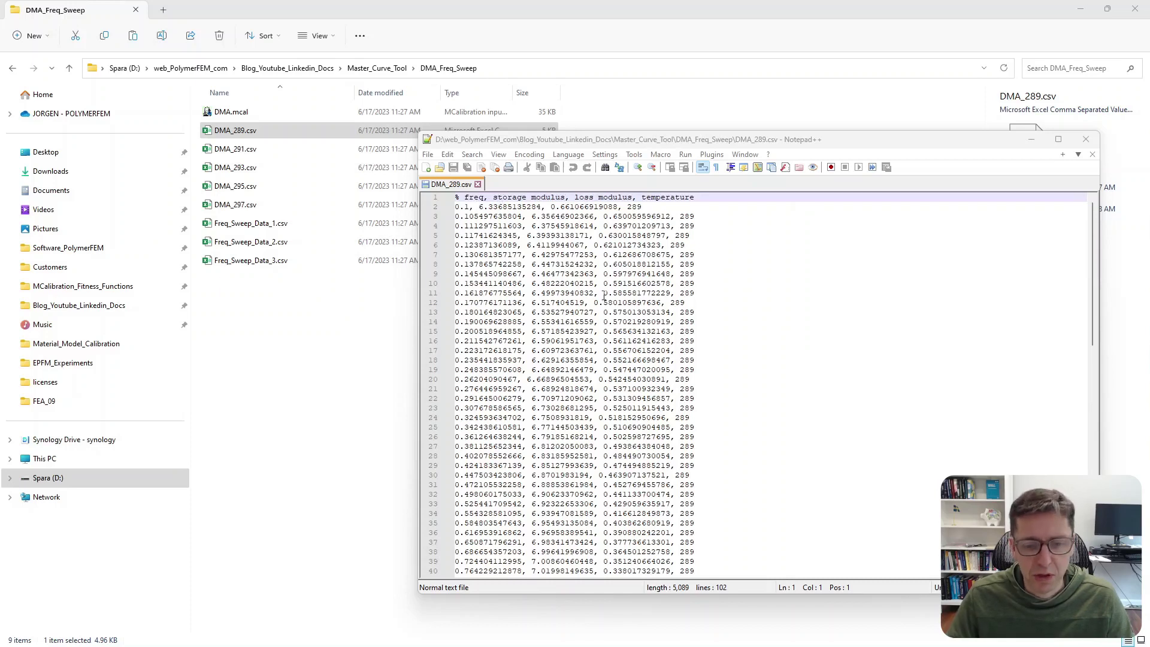
Open DMA_291.csv from File Explorer in a second Notepad++ tab
left_click(223, 137)
left_click(224, 149)
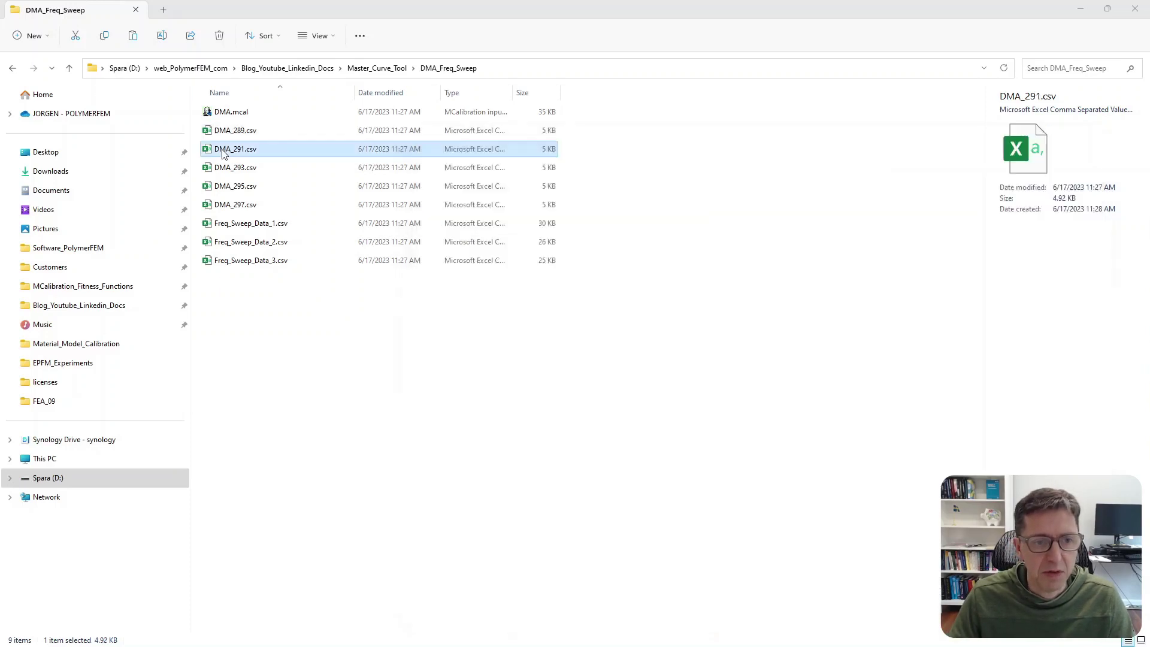
right_click(226, 150)
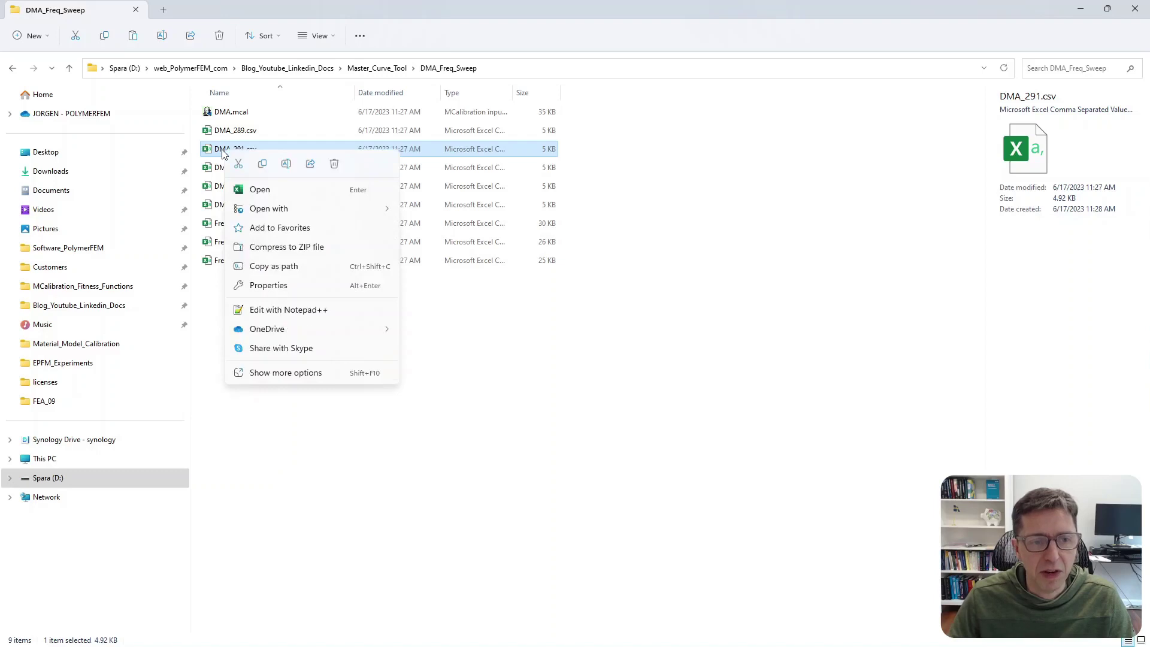
left_click(304, 312)
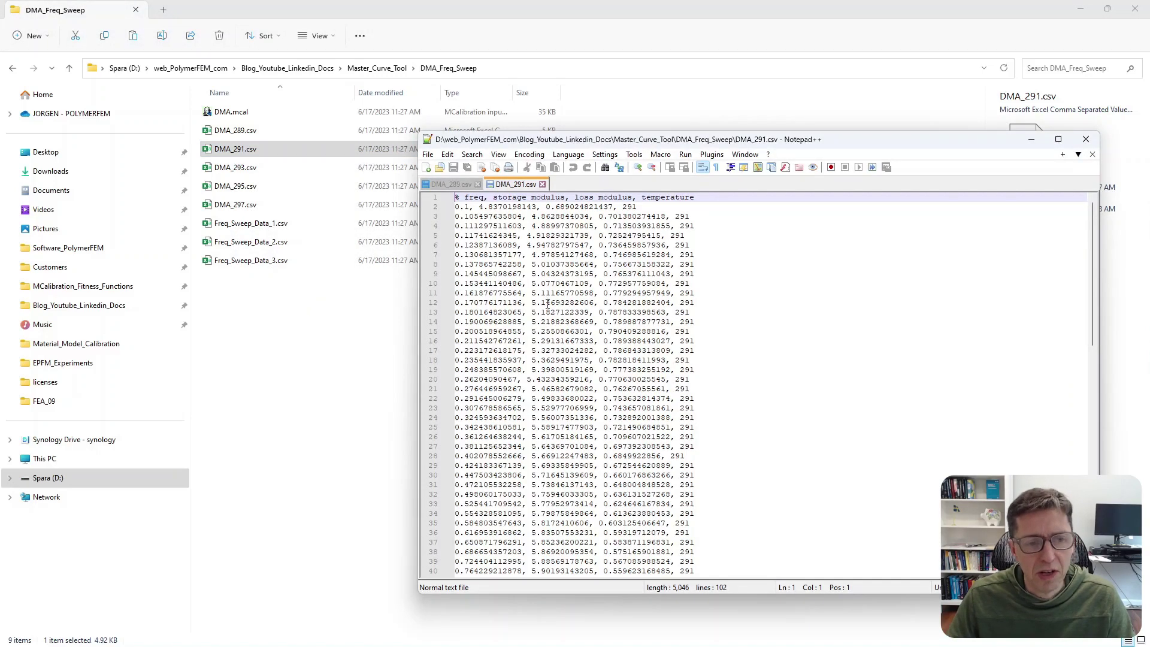
Open Freq_Sweep_Data_3.csv in Notepad++ using Edit with Notepad++
left_click(268, 262)
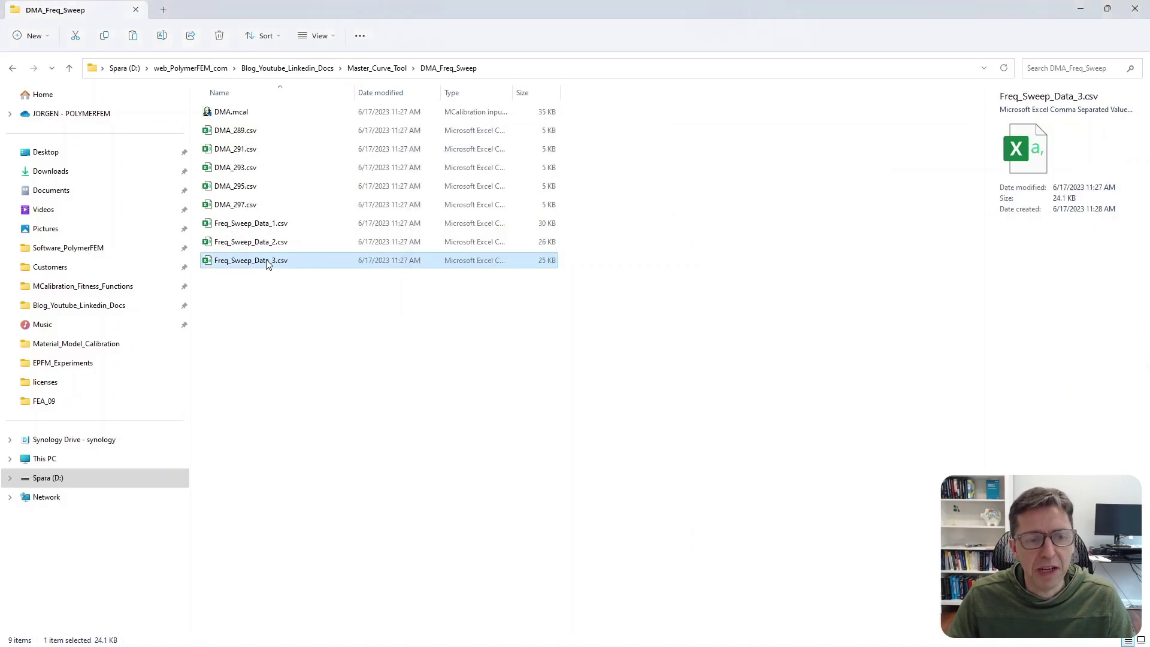
right_click(268, 264)
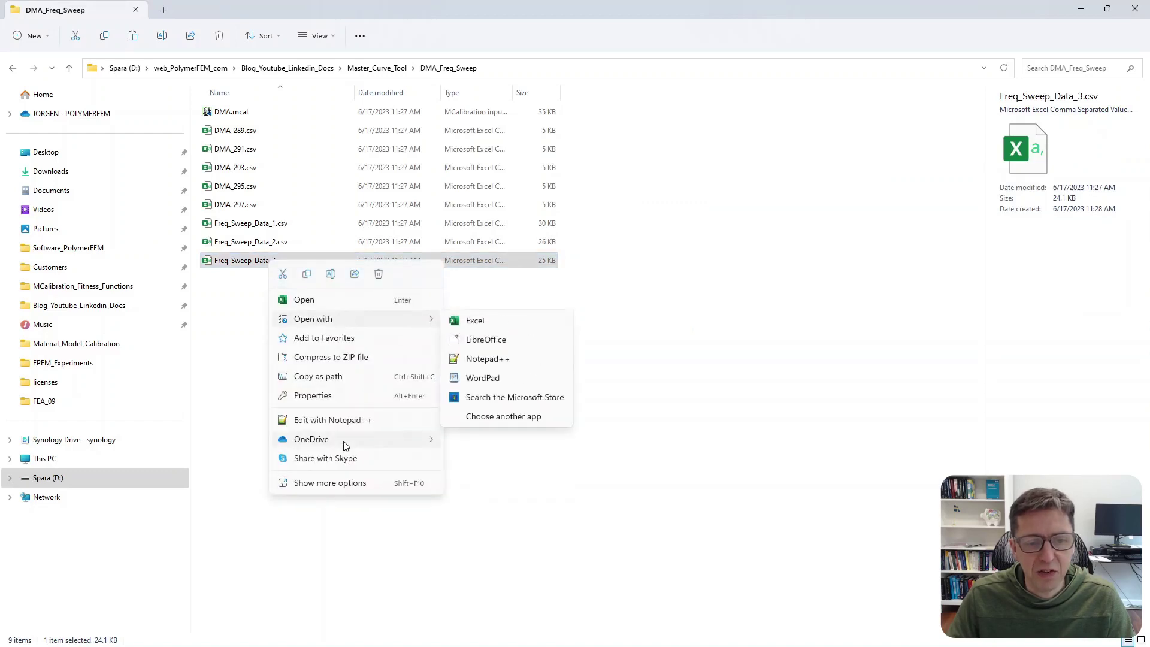
left_click(349, 421)
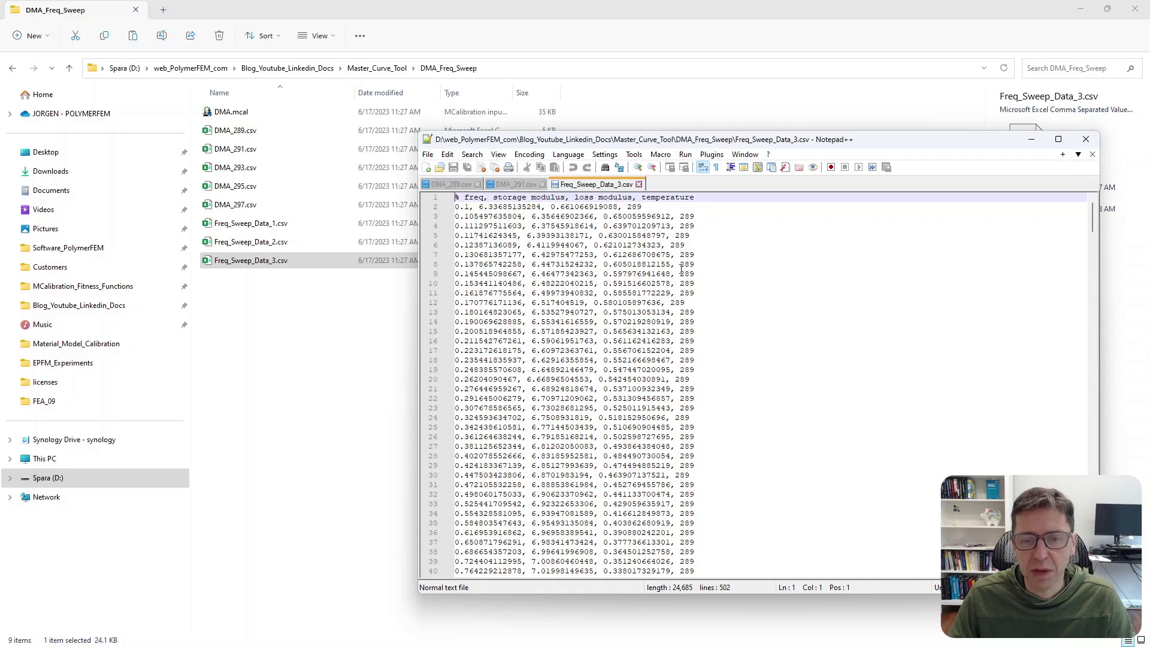
Scroll through the stacked temperature blocks, selecting the first rows of the 291 block
scroll(681, 270, "down", 11)
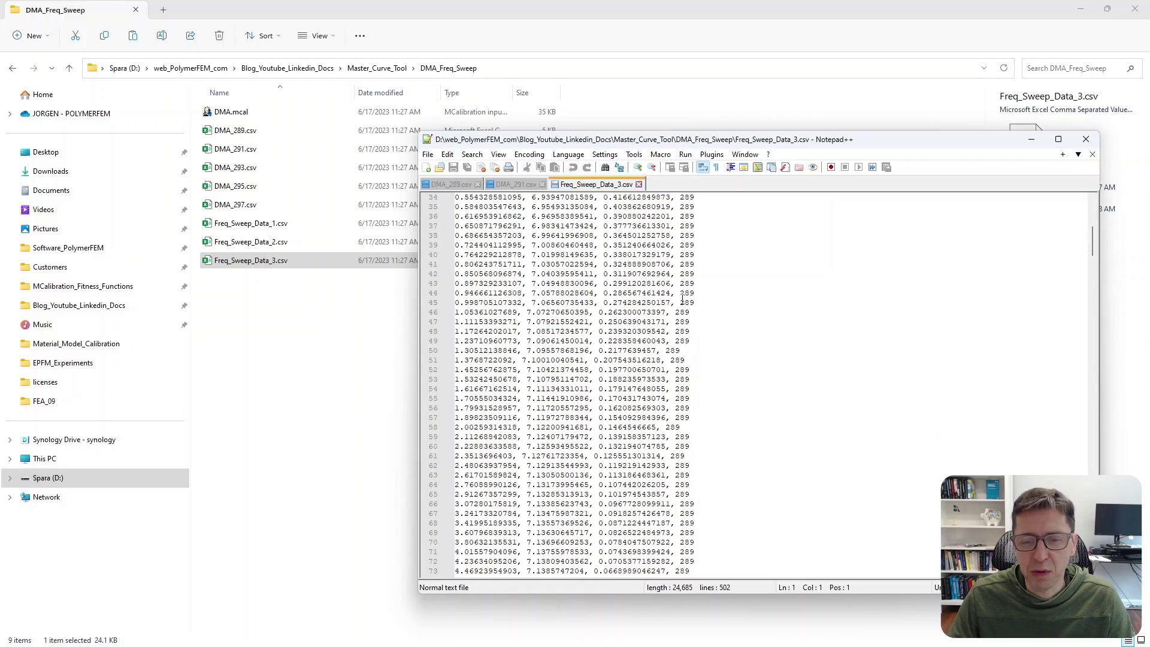
scroll(681, 300, "down", 13)
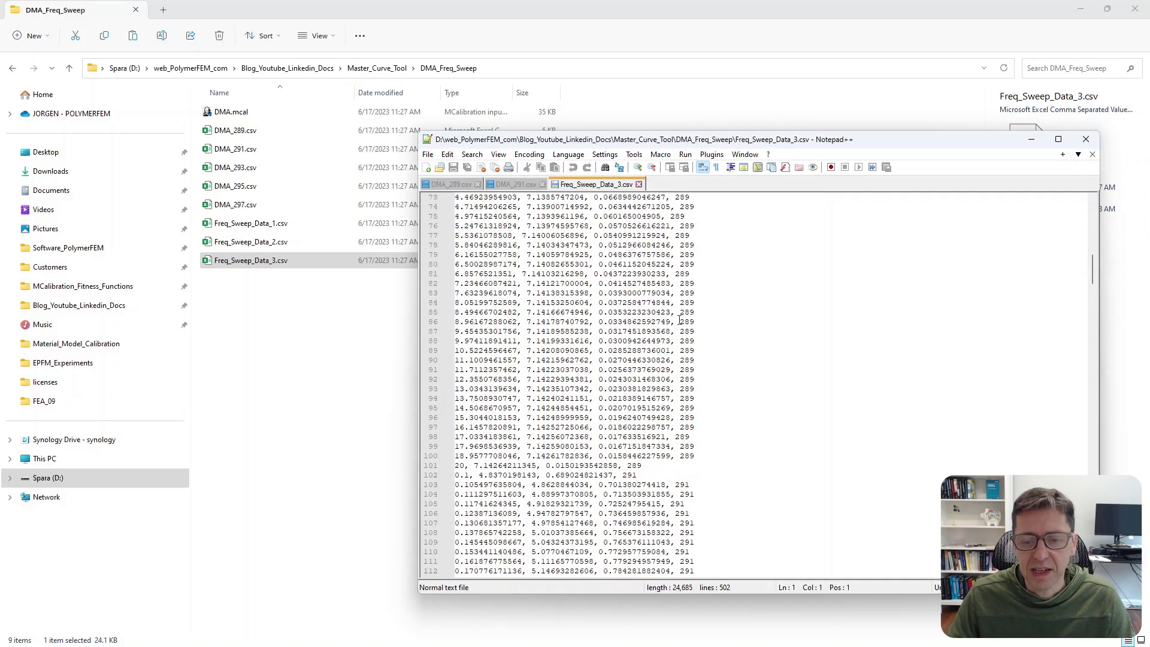
left_click_drag(645, 468, 727, 539)
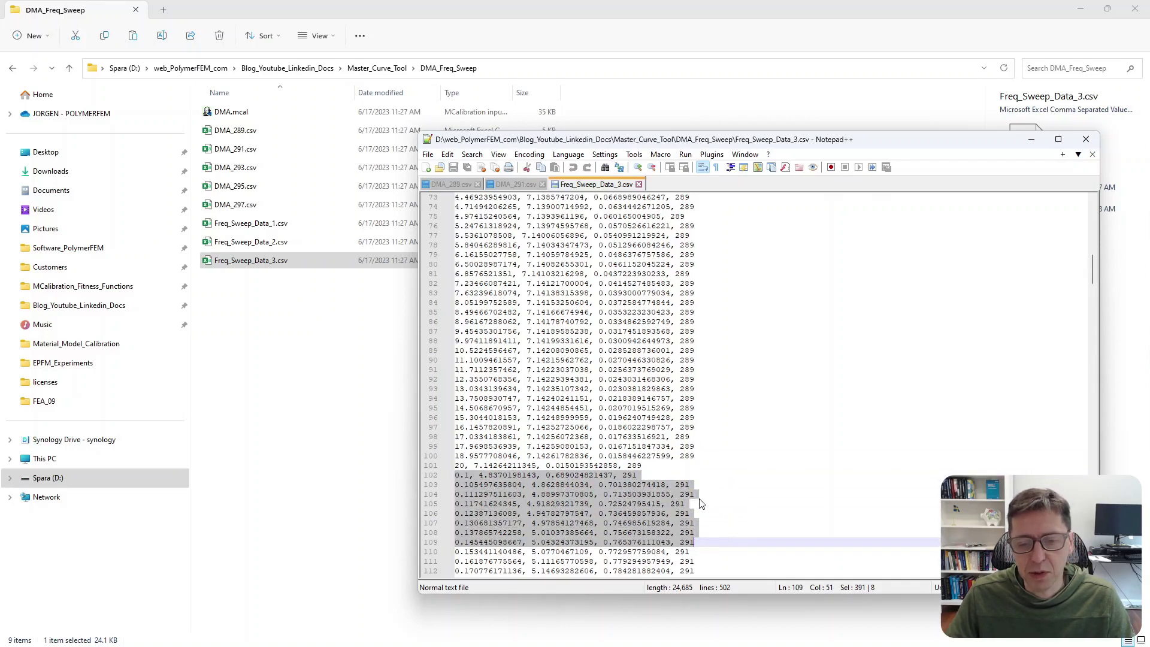
scroll(701, 504, "down", 5)
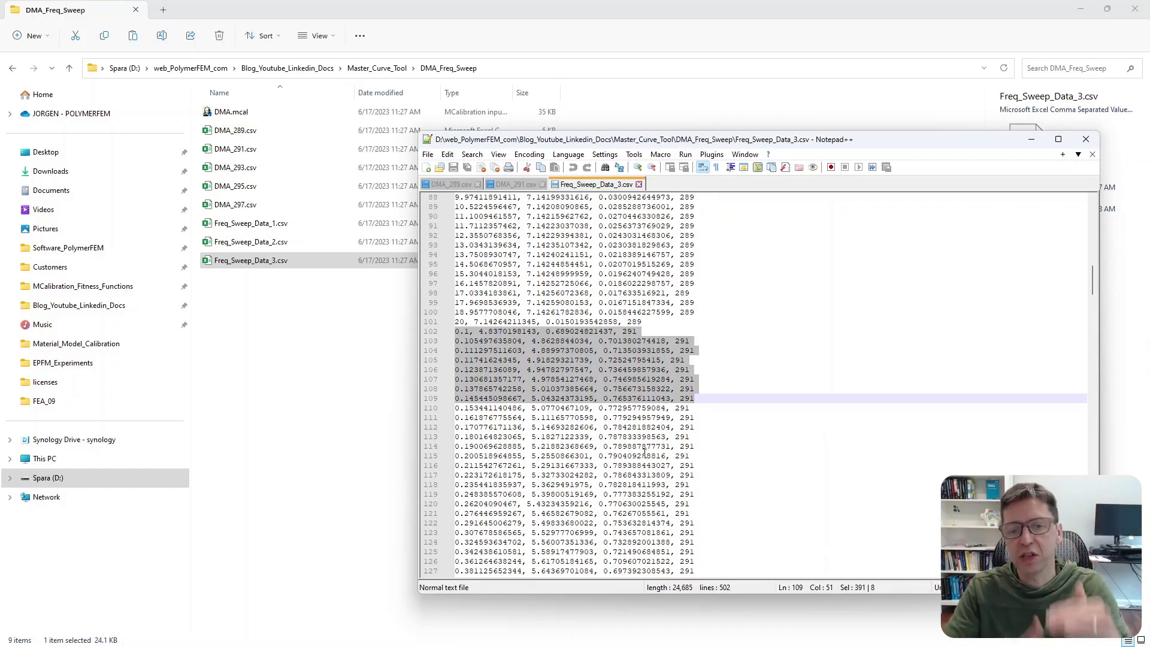
scroll(644, 452, "down", 13)
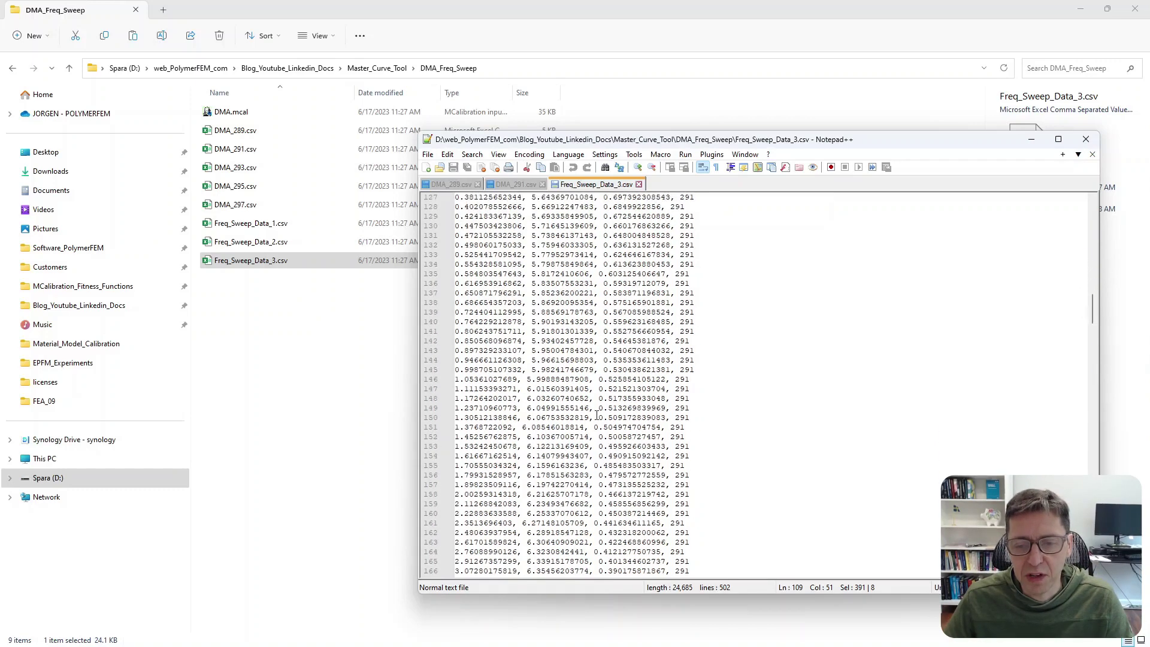
scroll(596, 414, "down", 20)
scroll(595, 418, "up", 20)
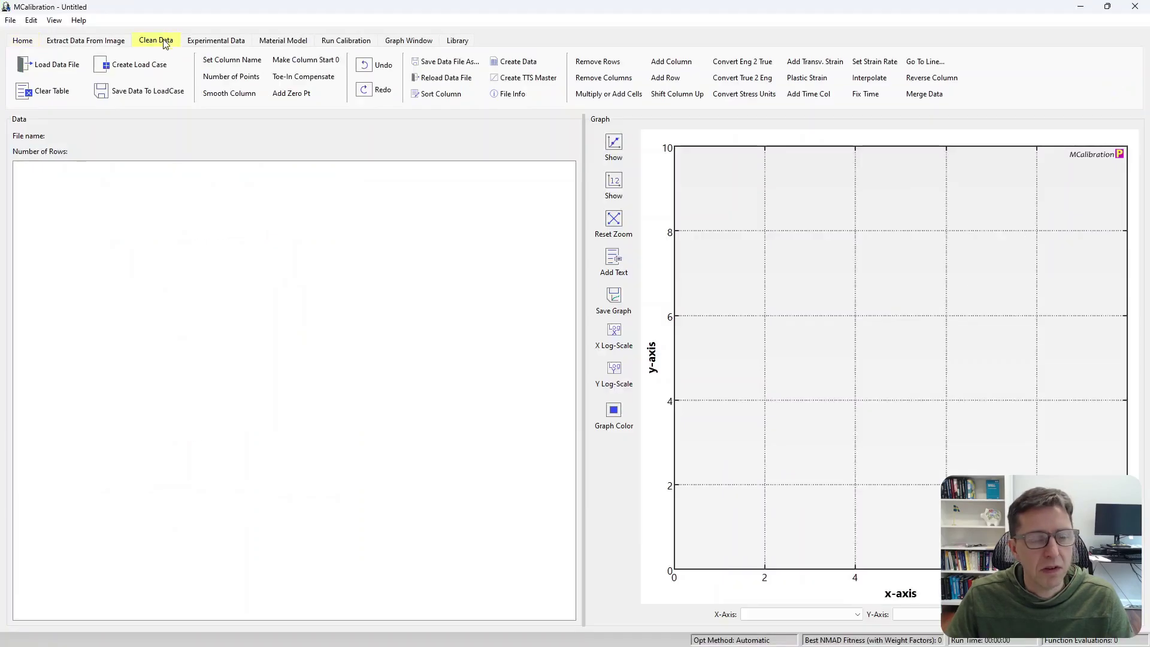
Load Freq_Sweep_Data_3.csv into MCalibration as experimental data
left_click(113, 95)
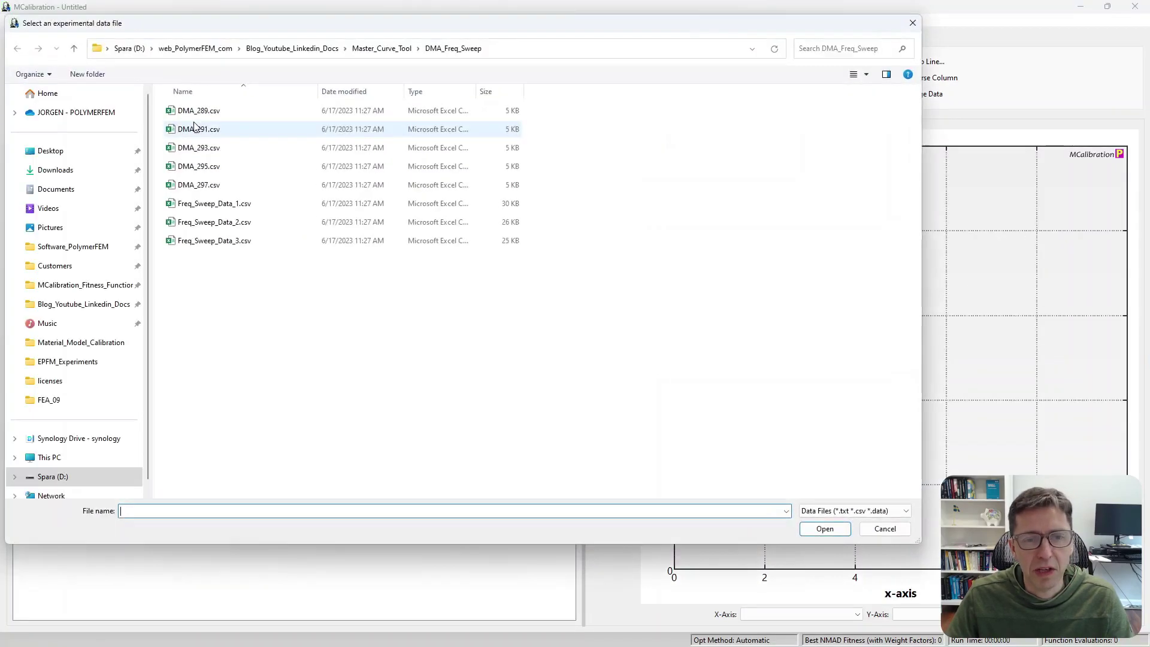
left_click(221, 248)
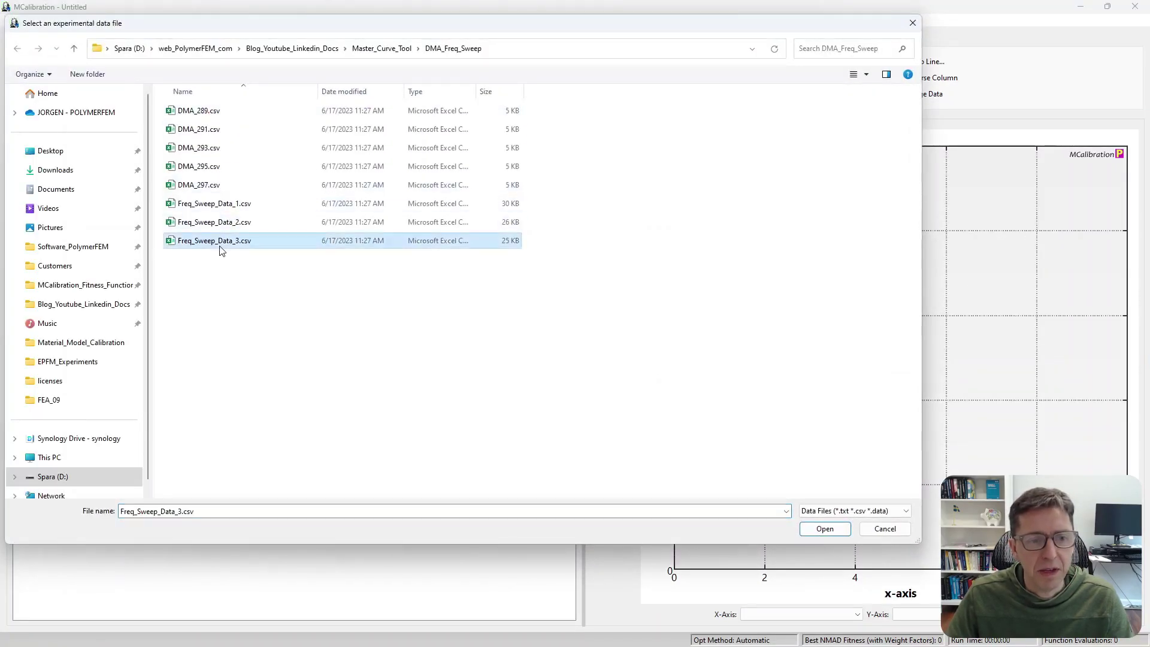
left_click(825, 530)
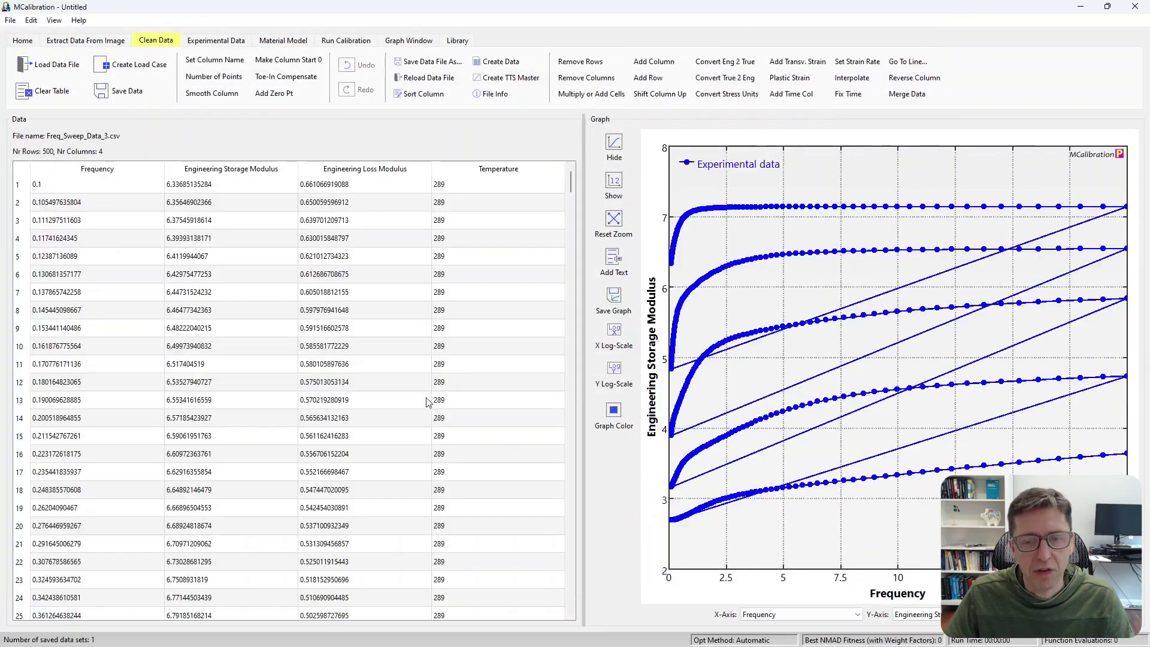
Switch both the modulus and frequency plot axes to logarithmic scale
scroll(485, 359, "down", 20)
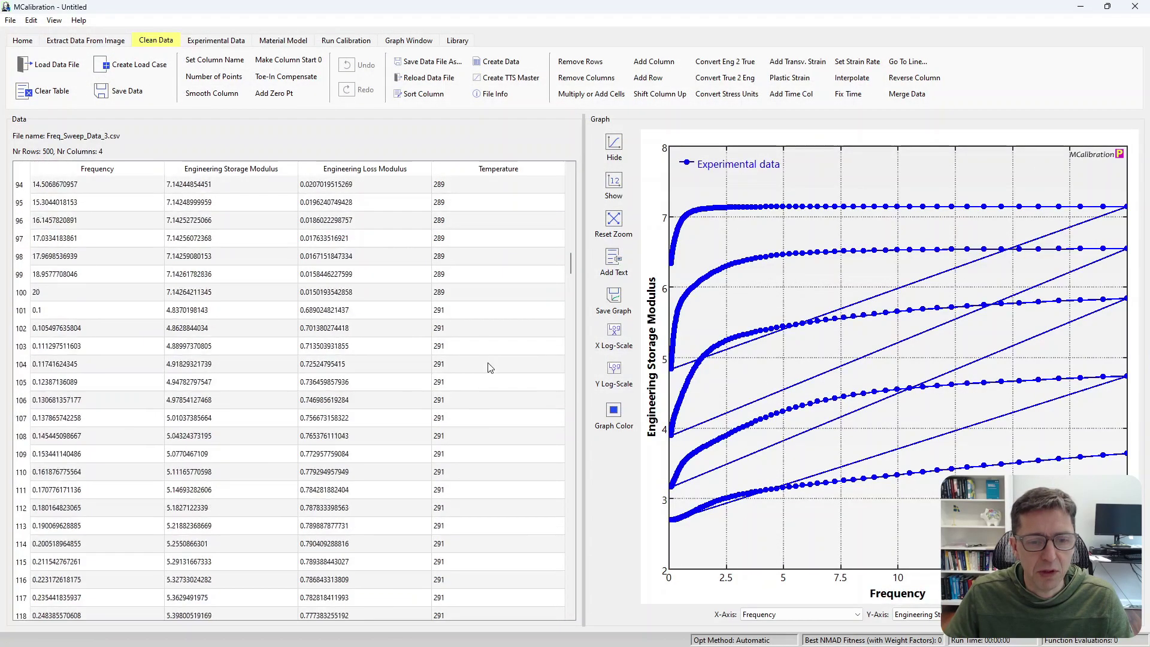
left_click(612, 370)
left_click(611, 340)
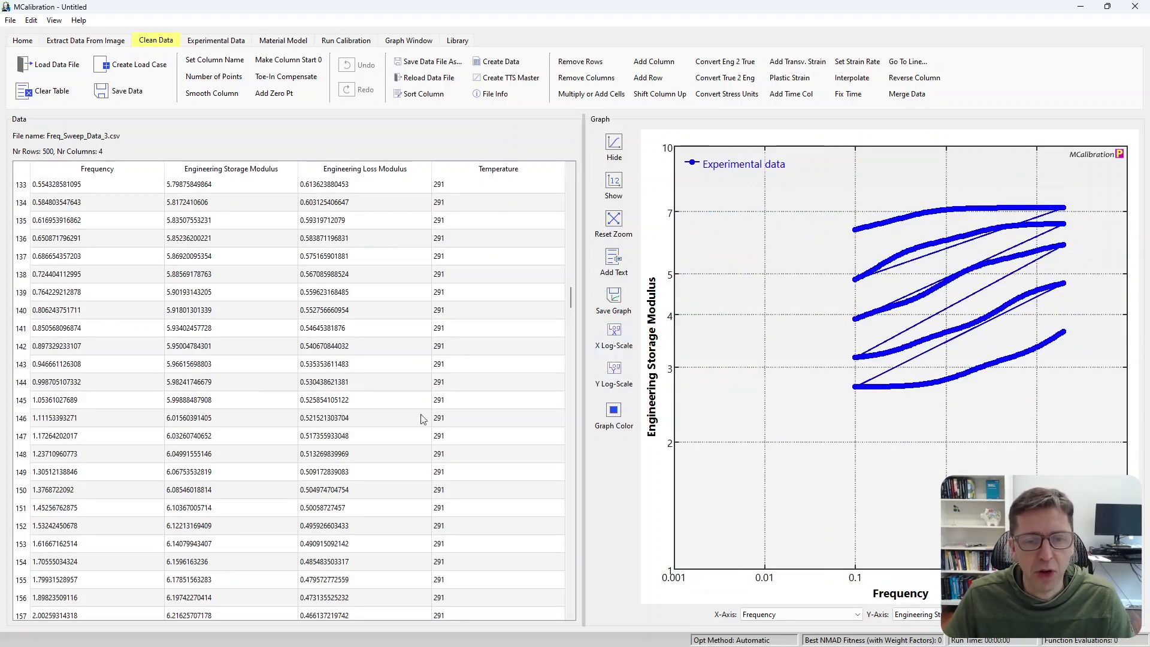
left_click(501, 81)
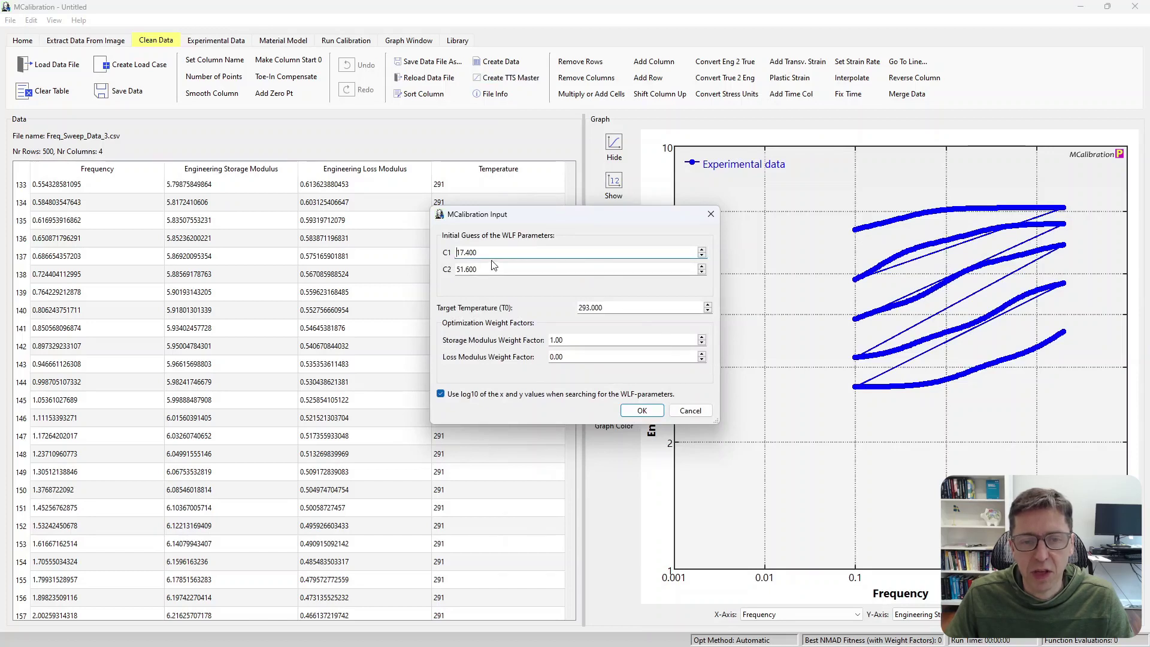
Build the TTS master curve at target temperature 293 with C1 17.400 and C2 51.600
double_click(618, 309)
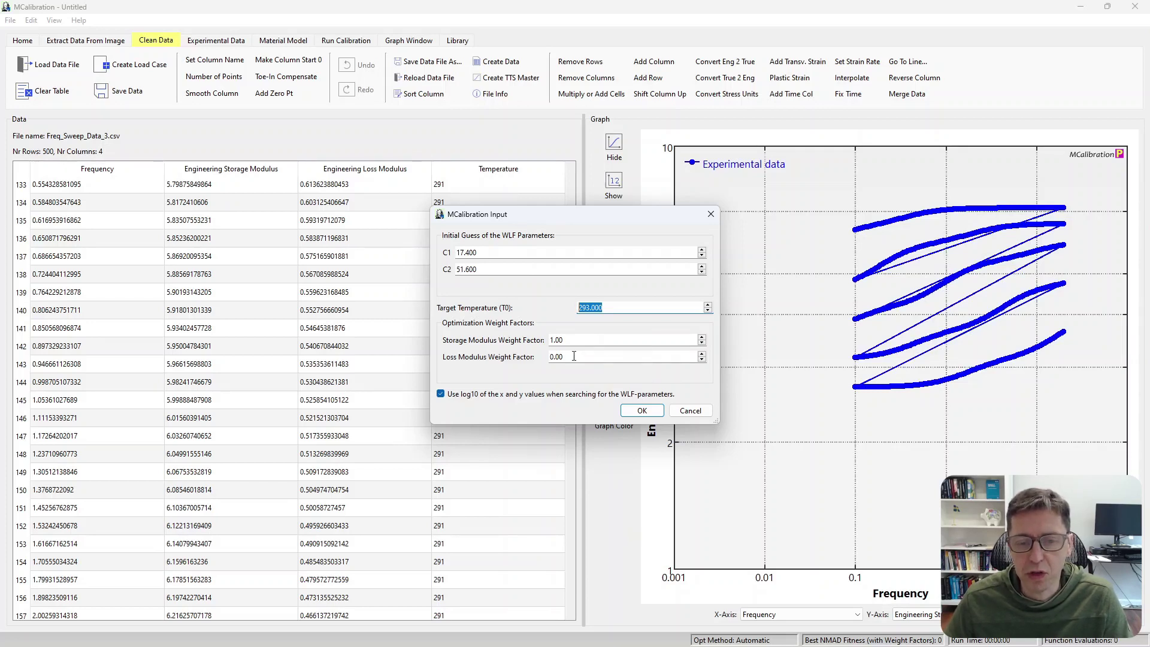
left_click(641, 410)
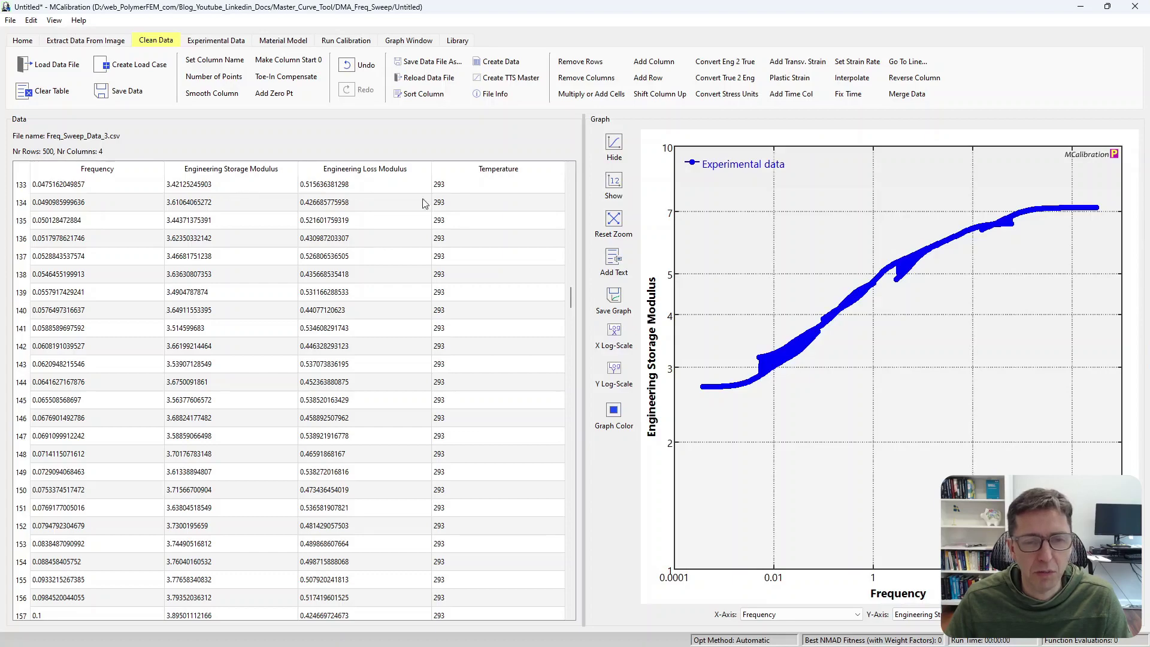
scroll(475, 258, "down", 20)
scroll(475, 257, "up", 20)
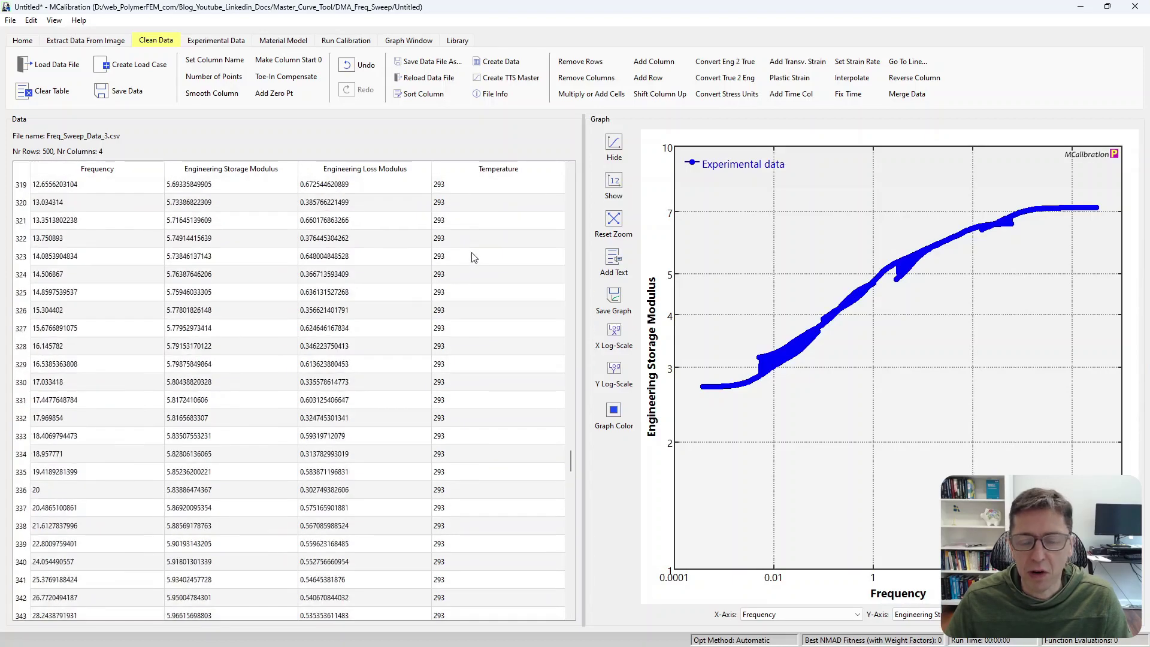
scroll(475, 258, "up", 11)
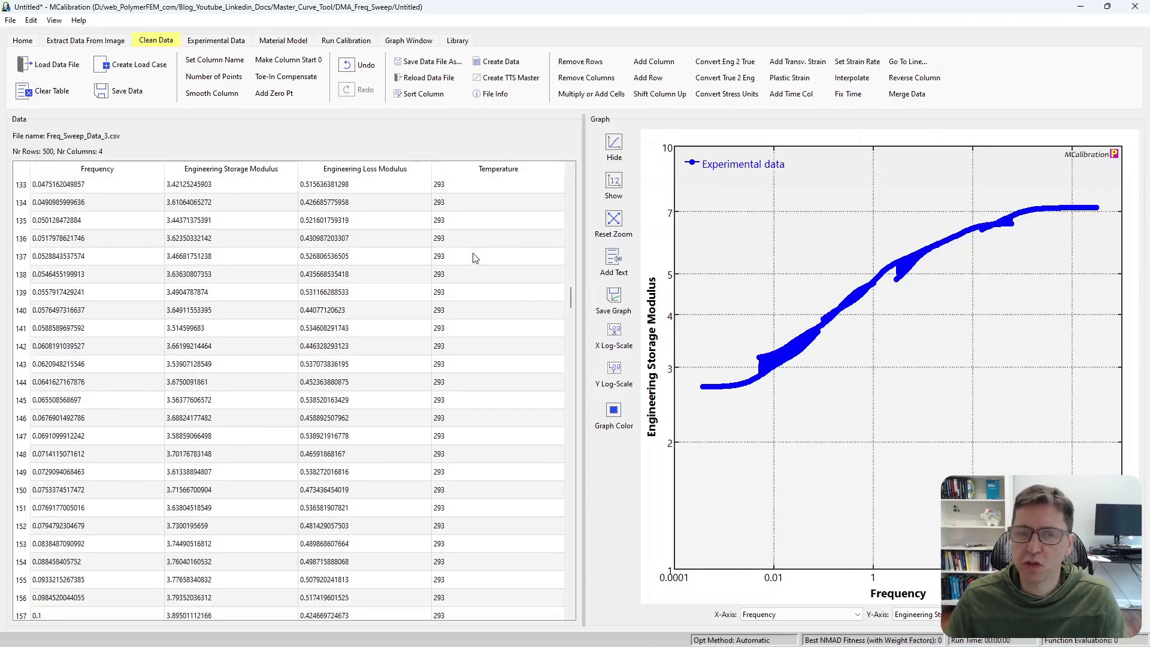
scroll(475, 257, "up", 20)
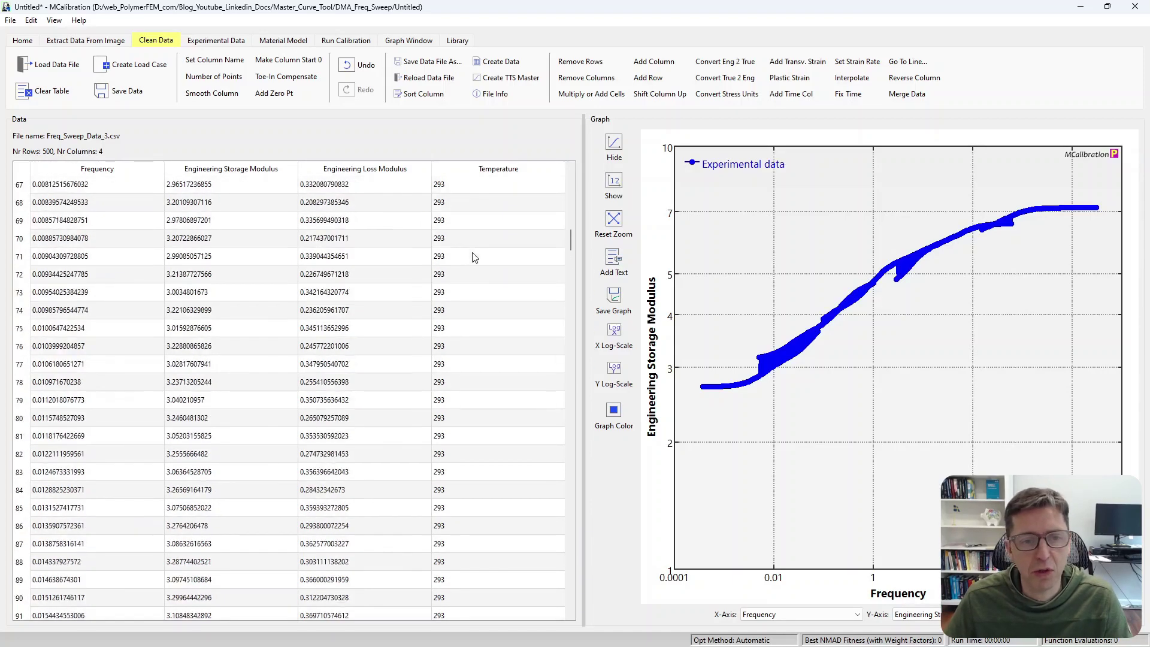
Create and save the Freq_Sweep_Data_3 load case from the shifted master-curve data
left_click(134, 66)
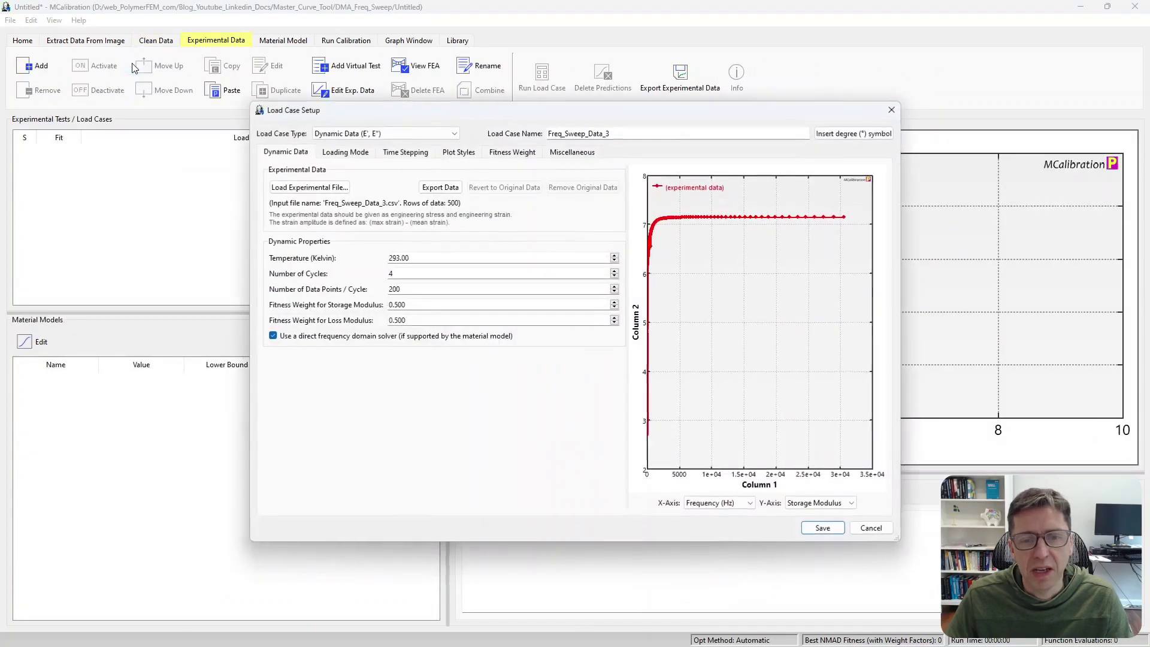
left_click(822, 528)
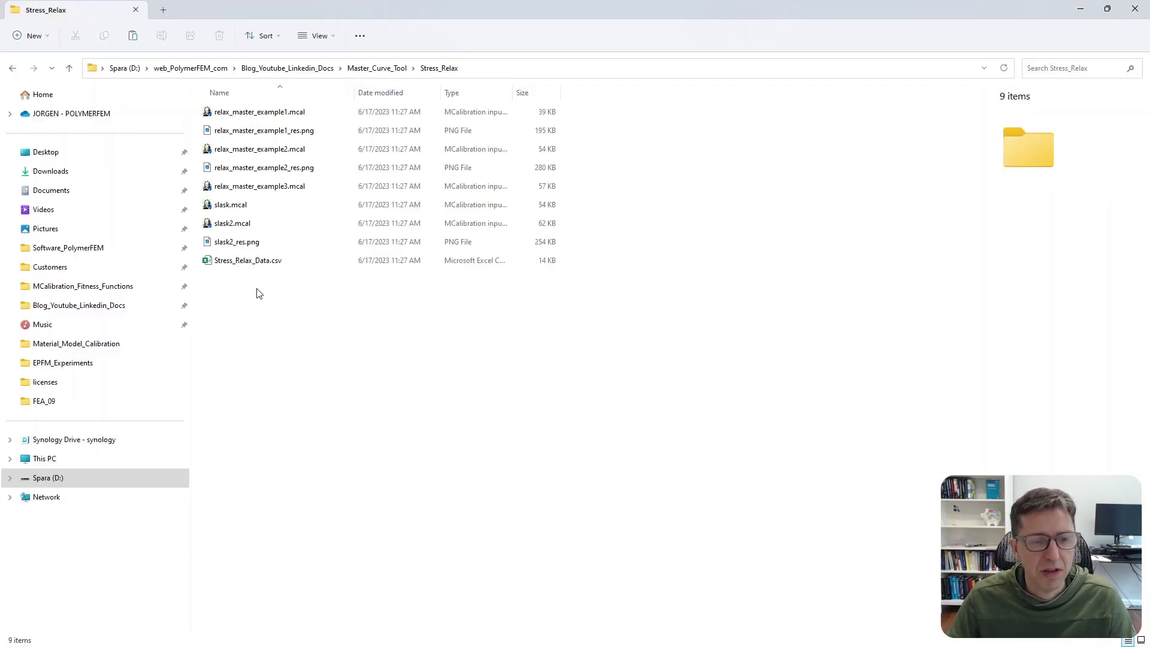
Open Stress_Relax_Data.csv in Notepad++ using Edit with Notepad++
left_click(259, 261)
right_click(260, 261)
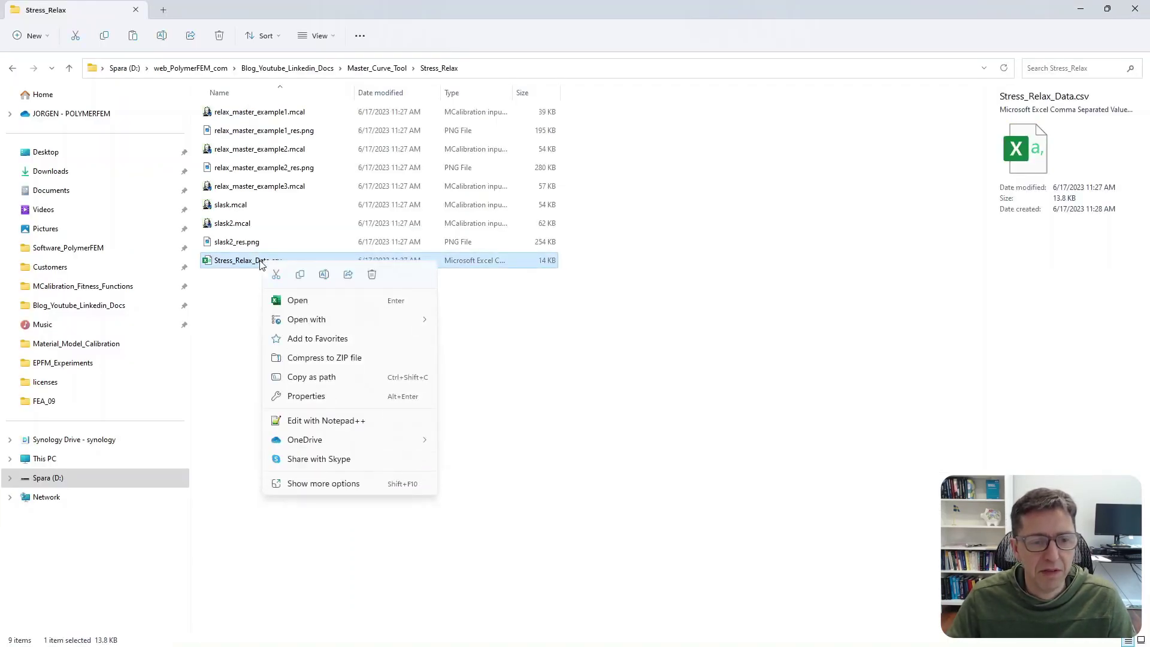
left_click(304, 420)
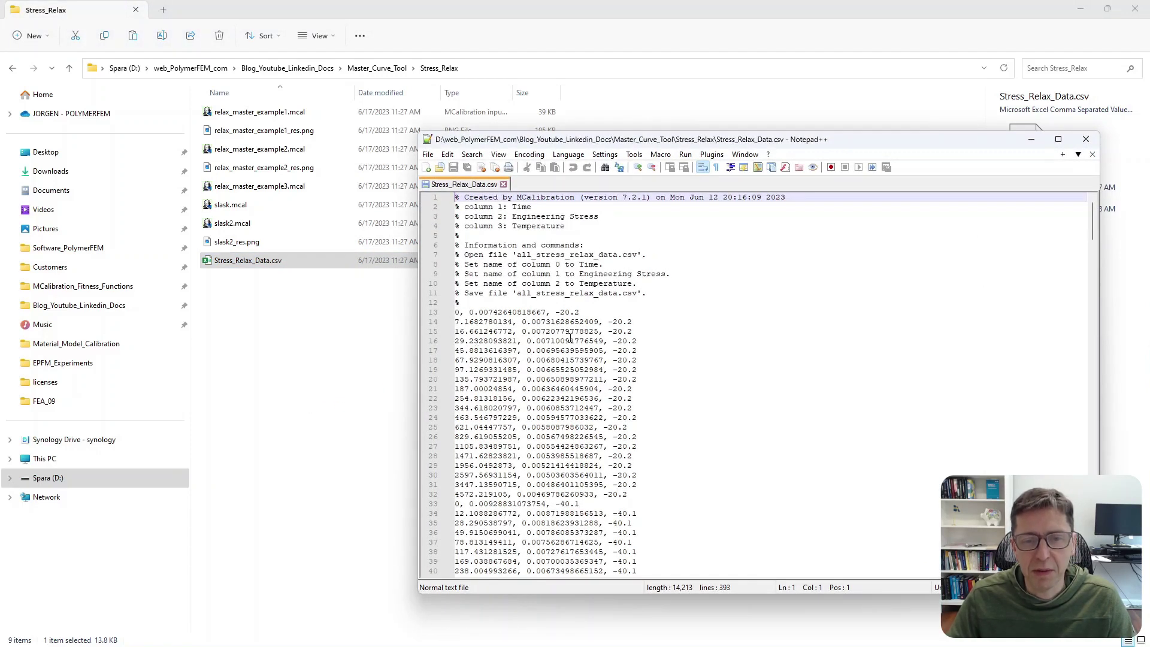
Scroll through the file, selecting the first lines of the −49.6 and −51.4 blocks
scroll(577, 340, "down", 6)
scroll(614, 354, "down", 5)
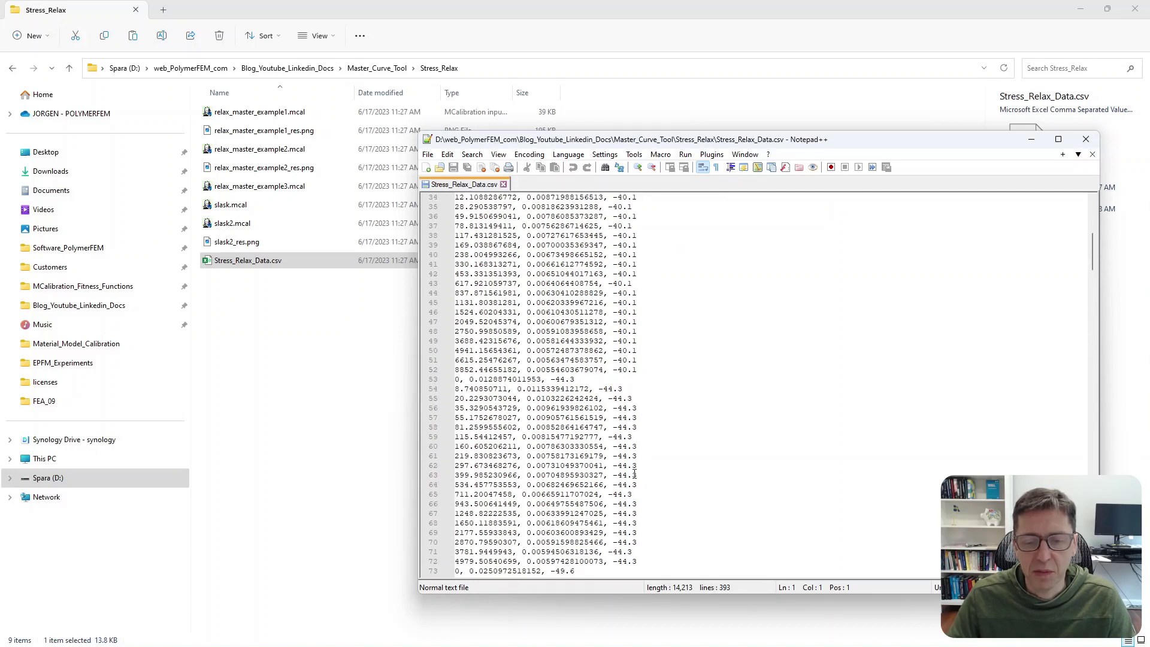
scroll(634, 475, "down", 1)
scroll(635, 498, "down", 6)
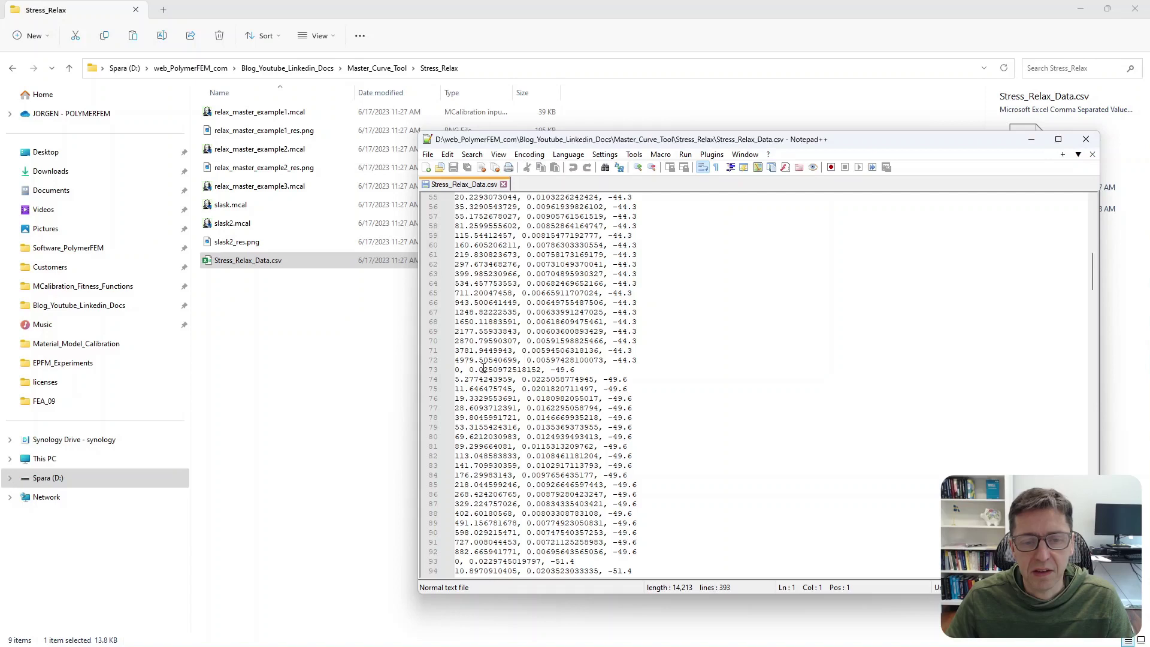
left_click_drag(457, 370, 575, 371)
scroll(462, 513, "down", 2)
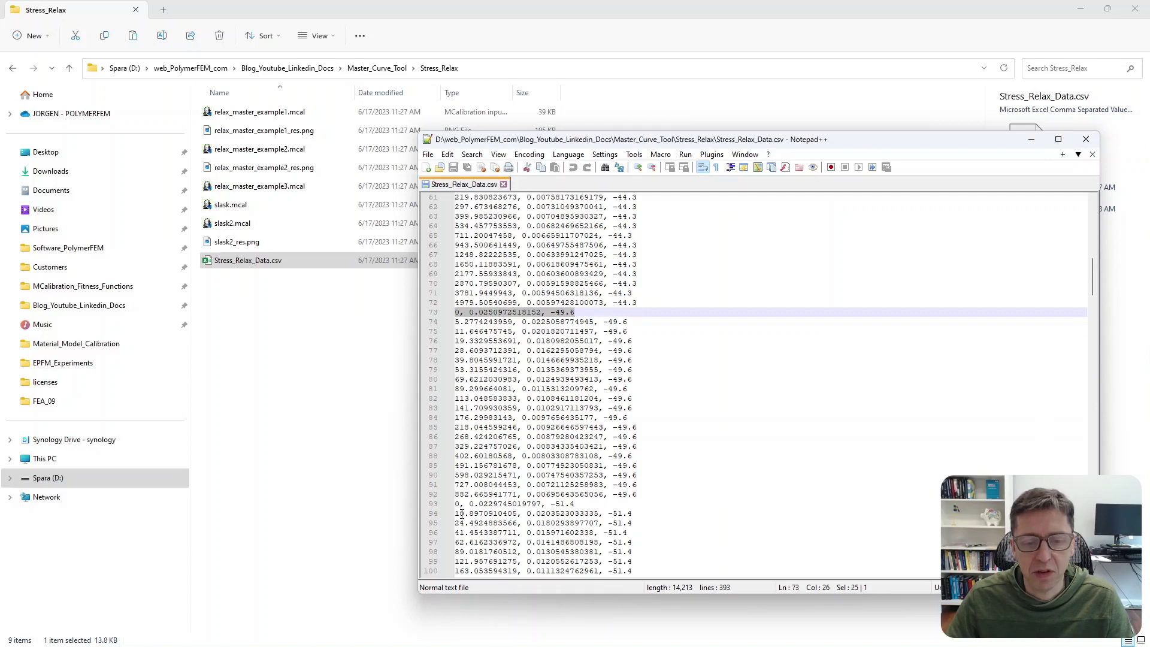
left_click_drag(453, 507, 574, 507)
scroll(965, 360, "down", 9)
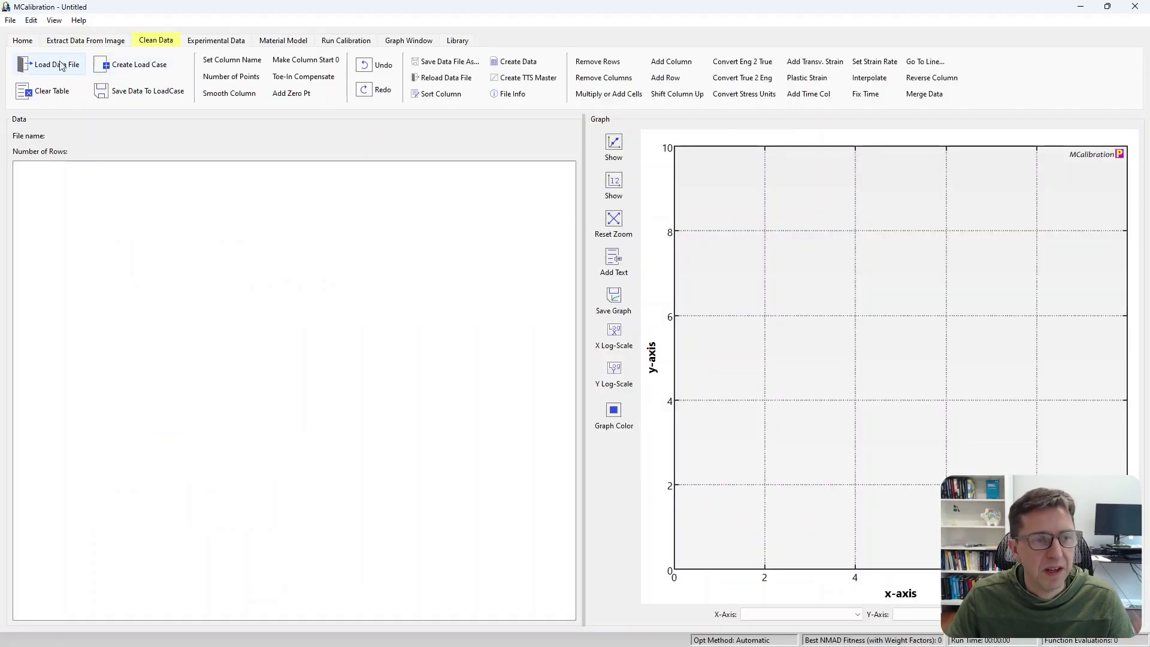
Load Stress_Relax_Data.csv from the Master_Curve_Tool's Stress_Relax folder into MCalibration
left_click(41, 64)
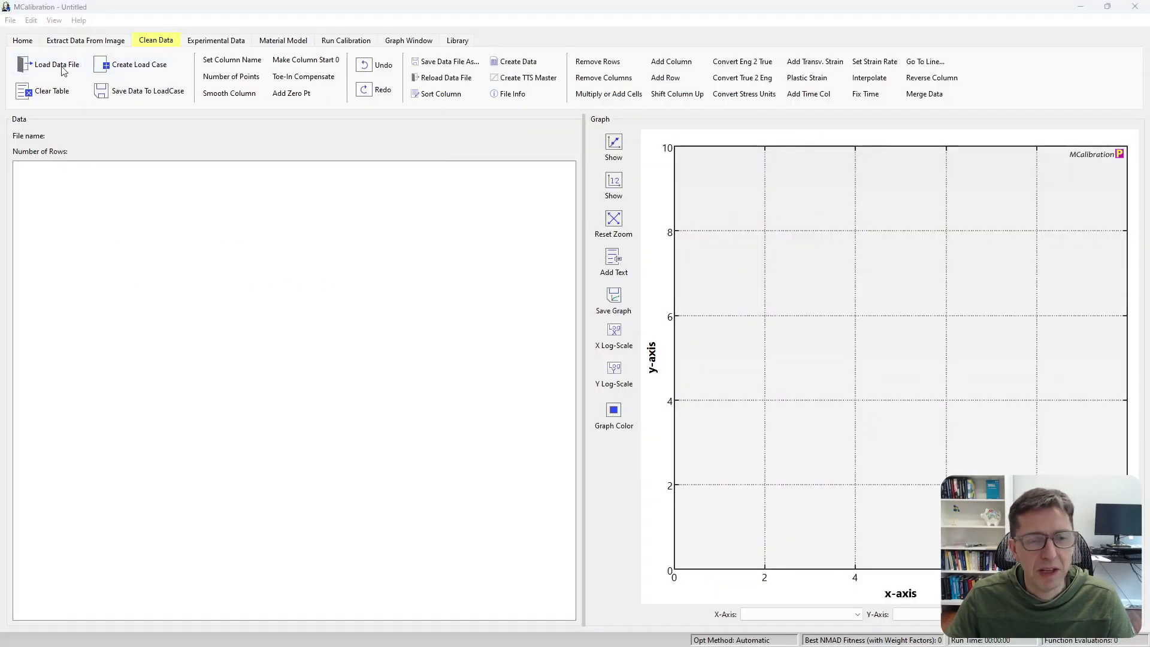
left_click(381, 48)
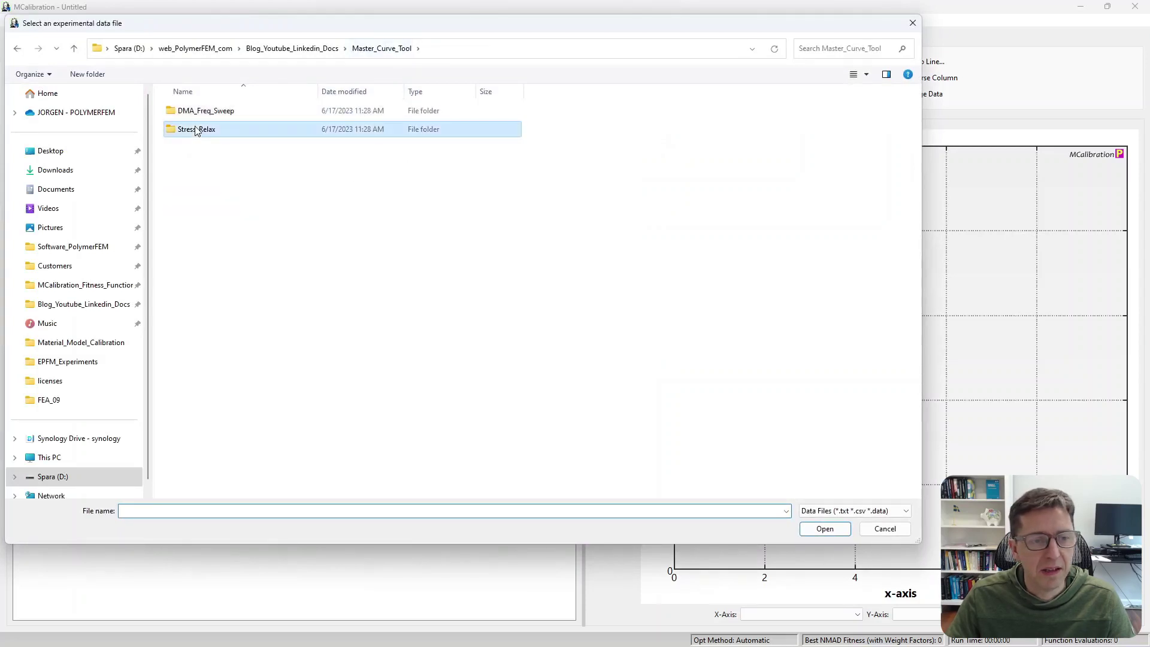
double_click(196, 129)
double_click(213, 111)
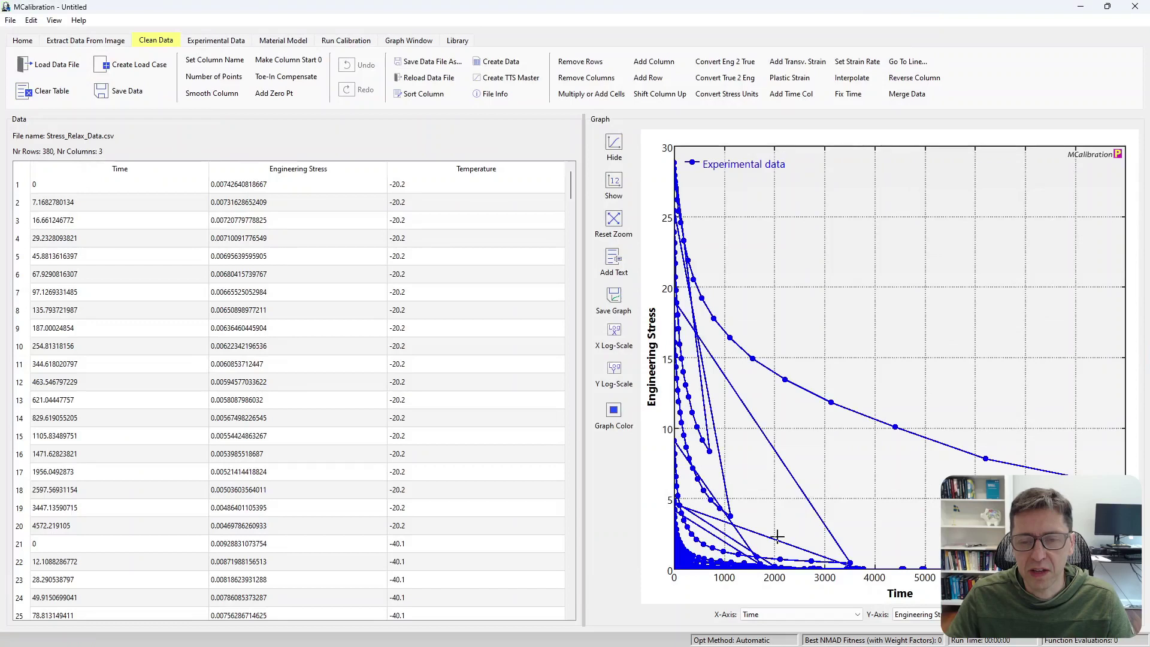
Plot time and engineering stress on log axes and bring up the Create TTS Master settings
left_click(612, 340)
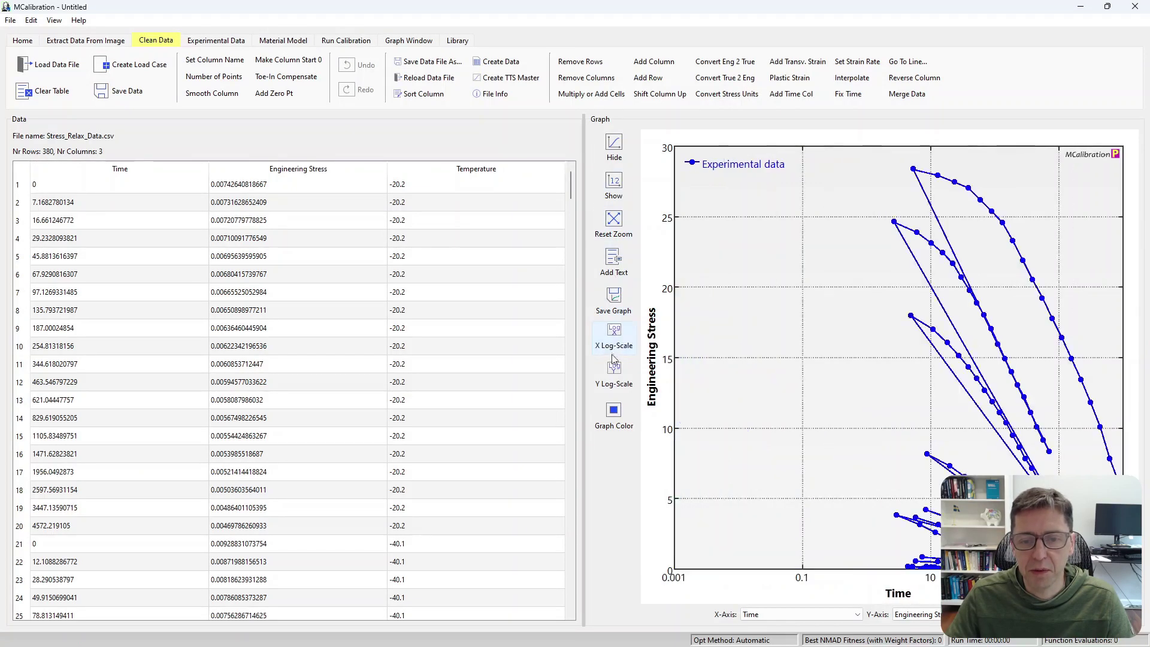
left_click(613, 372)
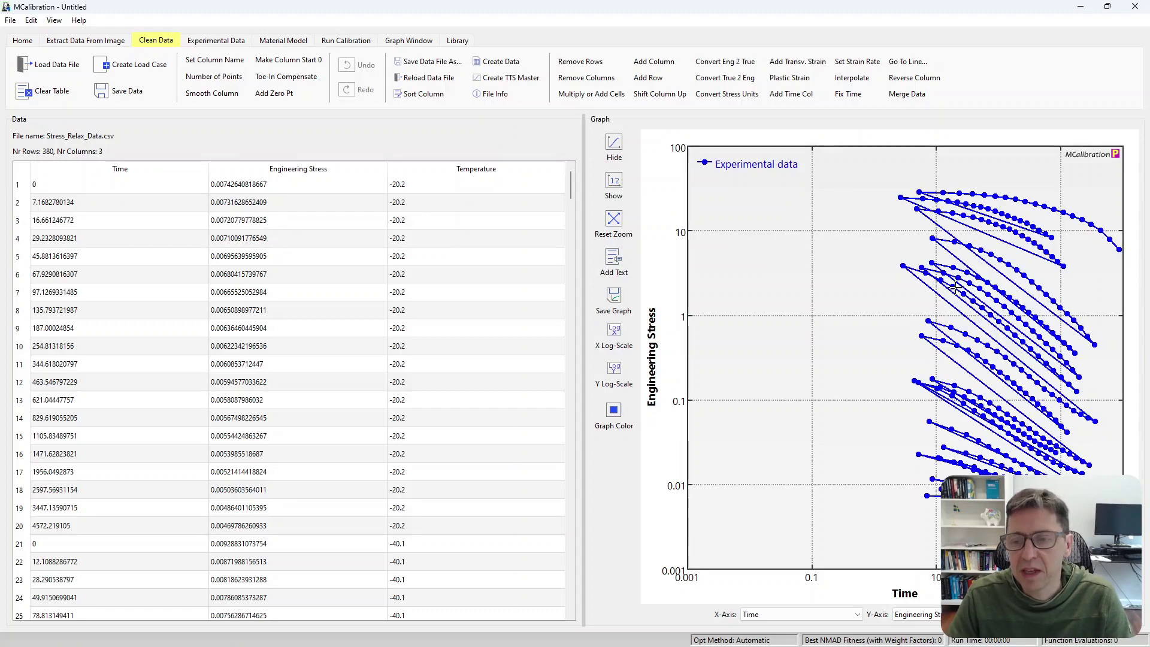
scroll(446, 310, "down", 20)
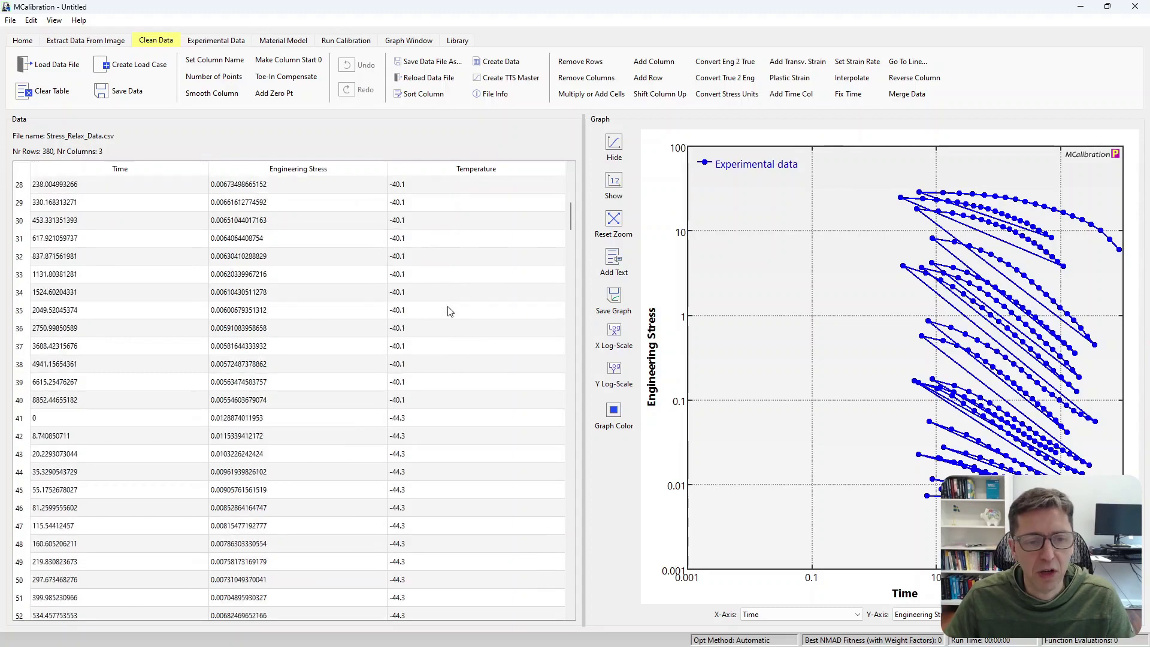
scroll(457, 326, "up", 20)
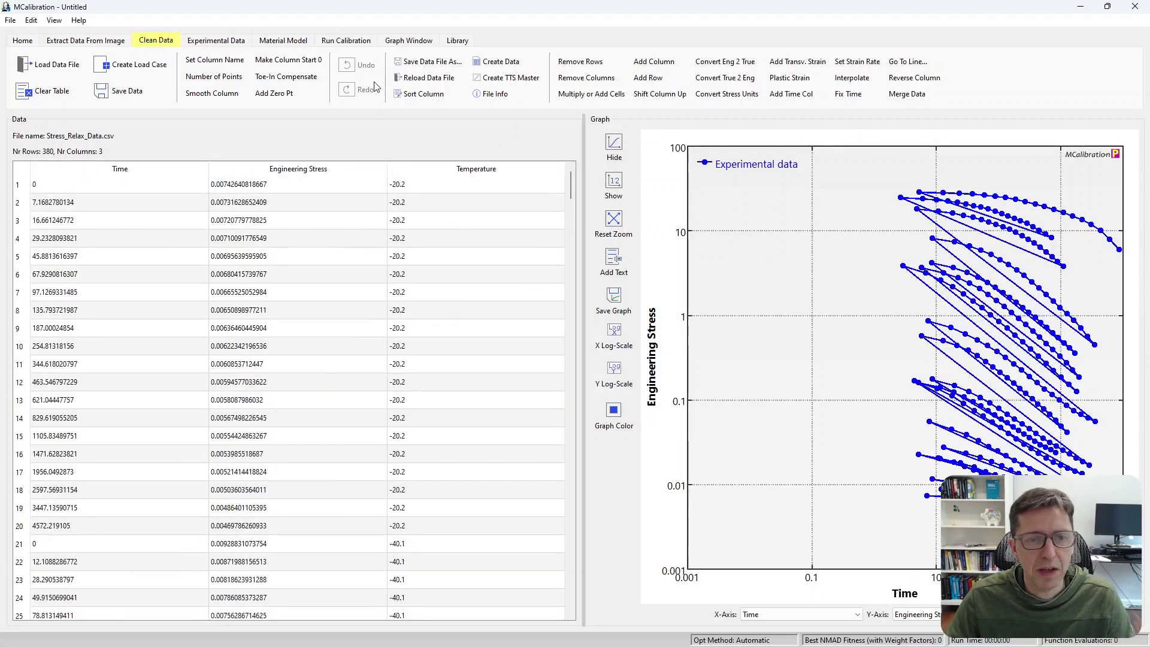
left_click(508, 79)
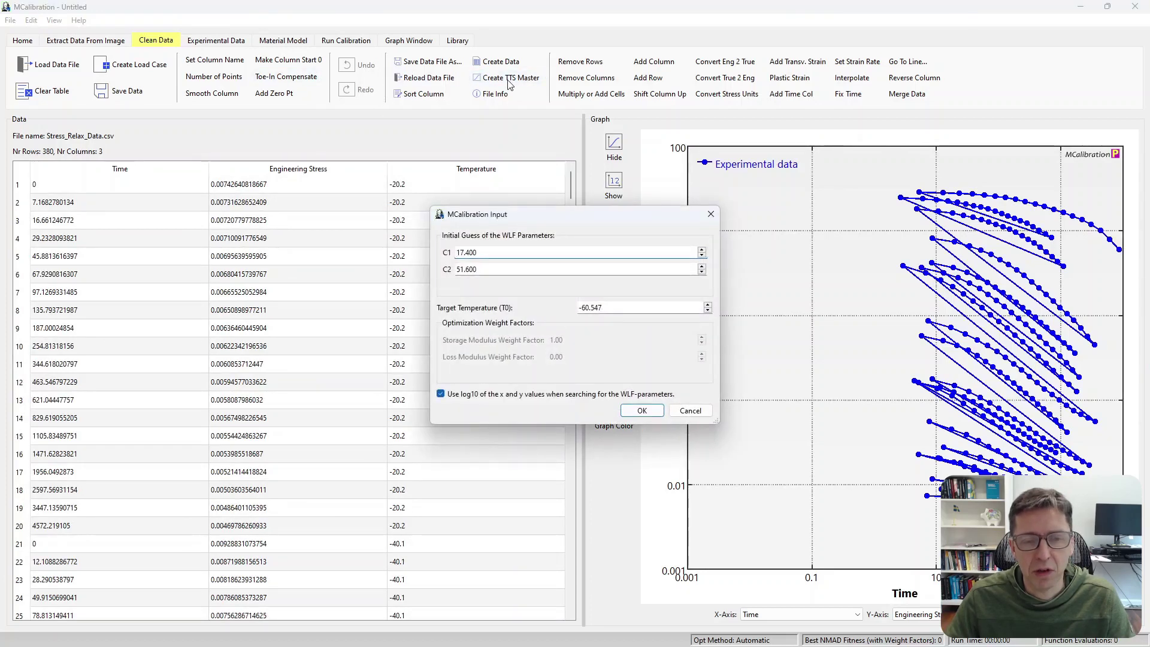
Change the target temperature to -65 and build the stress-relaxation master curve
left_click_drag(611, 308, 576, 307)
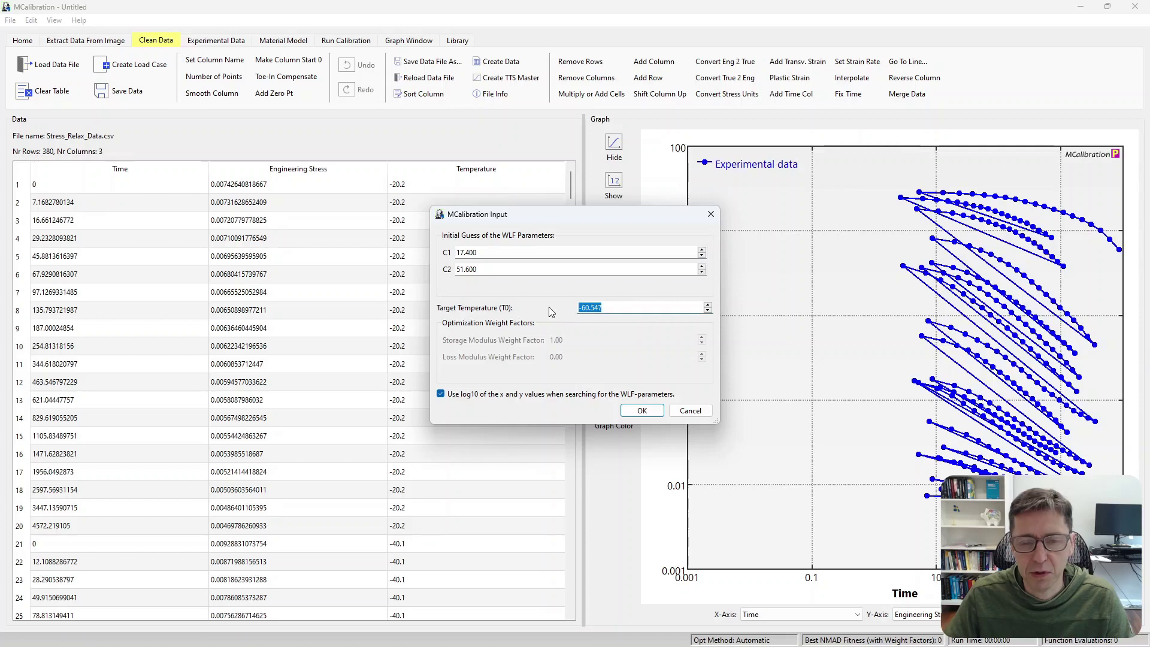
type("-")
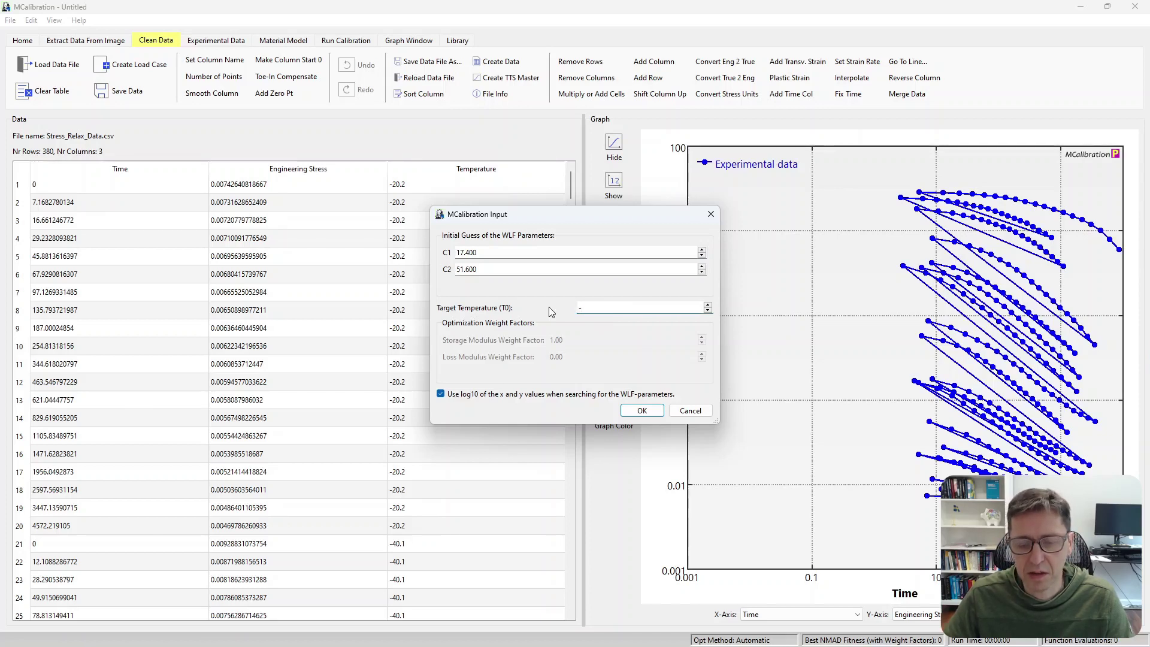
type("65")
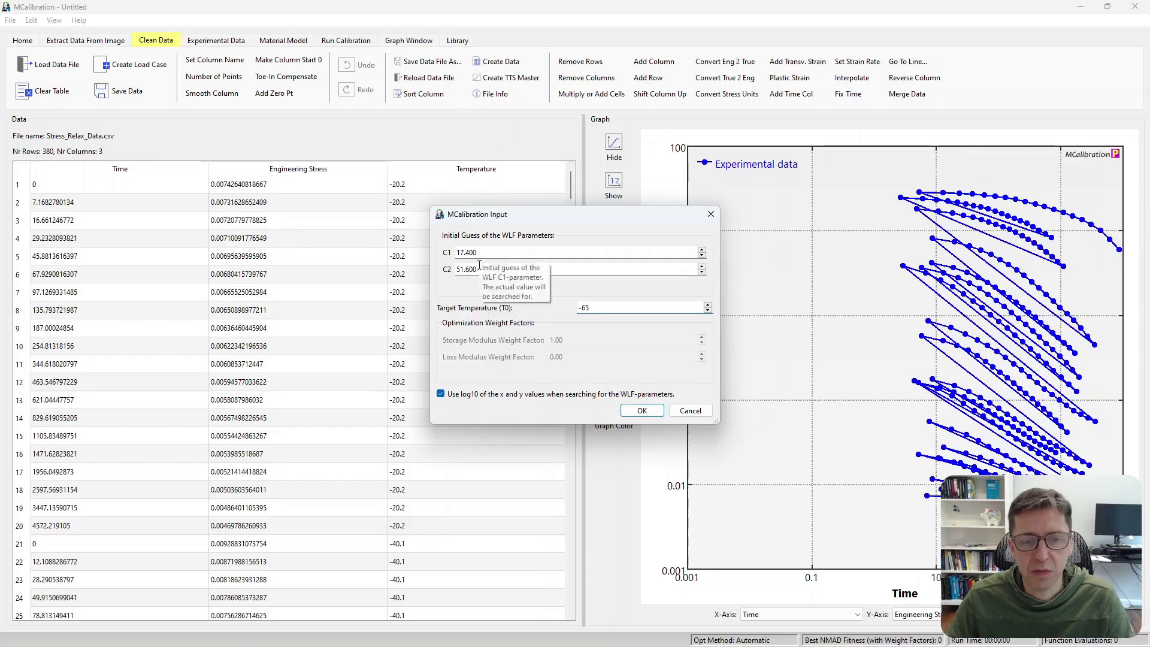
left_click(642, 411)
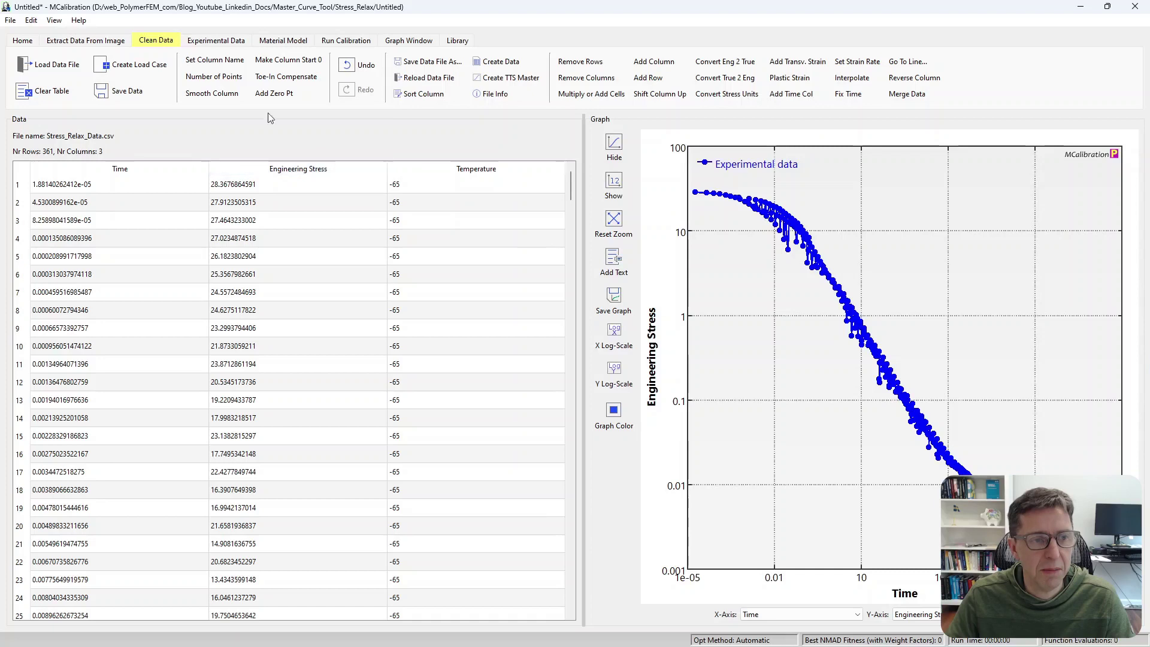
left_click(140, 66)
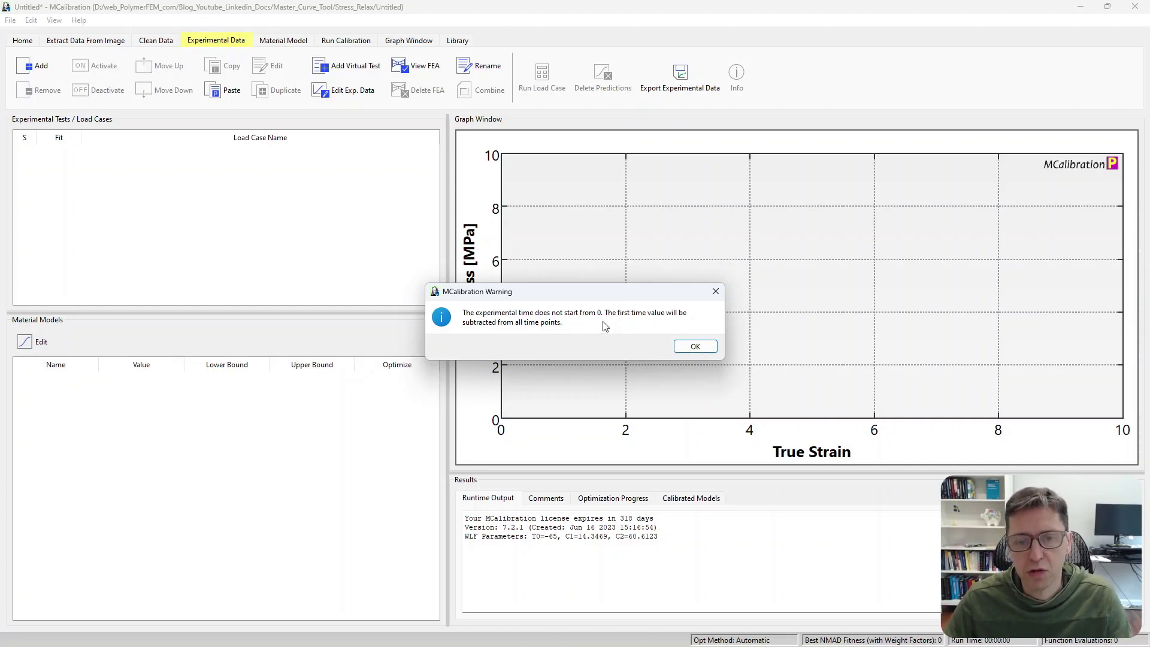
Accept the time-offset warning and save the Stress_Relax_Data load case of engineering stress versus time
left_click(694, 347)
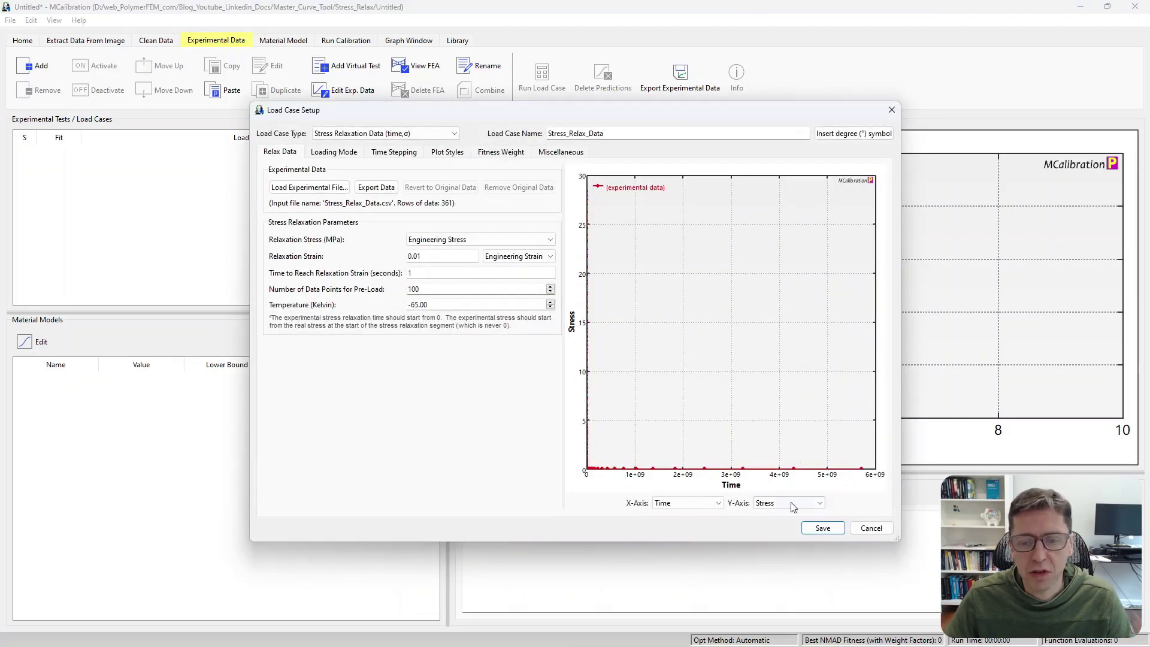
left_click(818, 527)
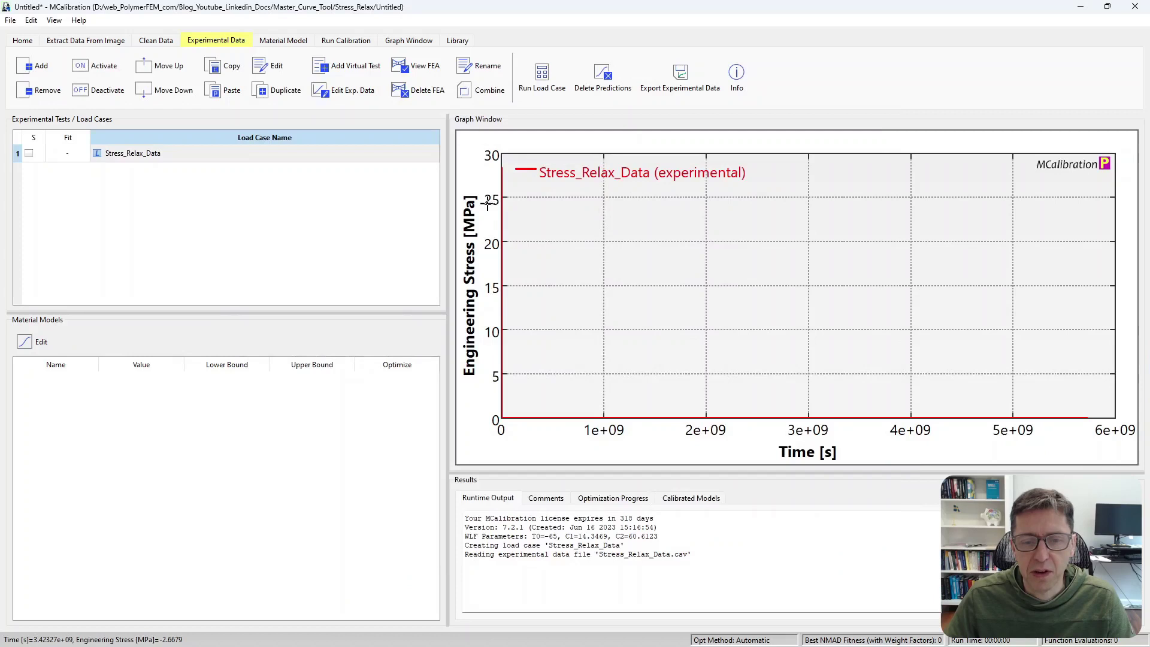
left_click(398, 41)
Turn on Log Scale for the stress (Y) axis, then return to the Clean Data table
left_click(46, 65)
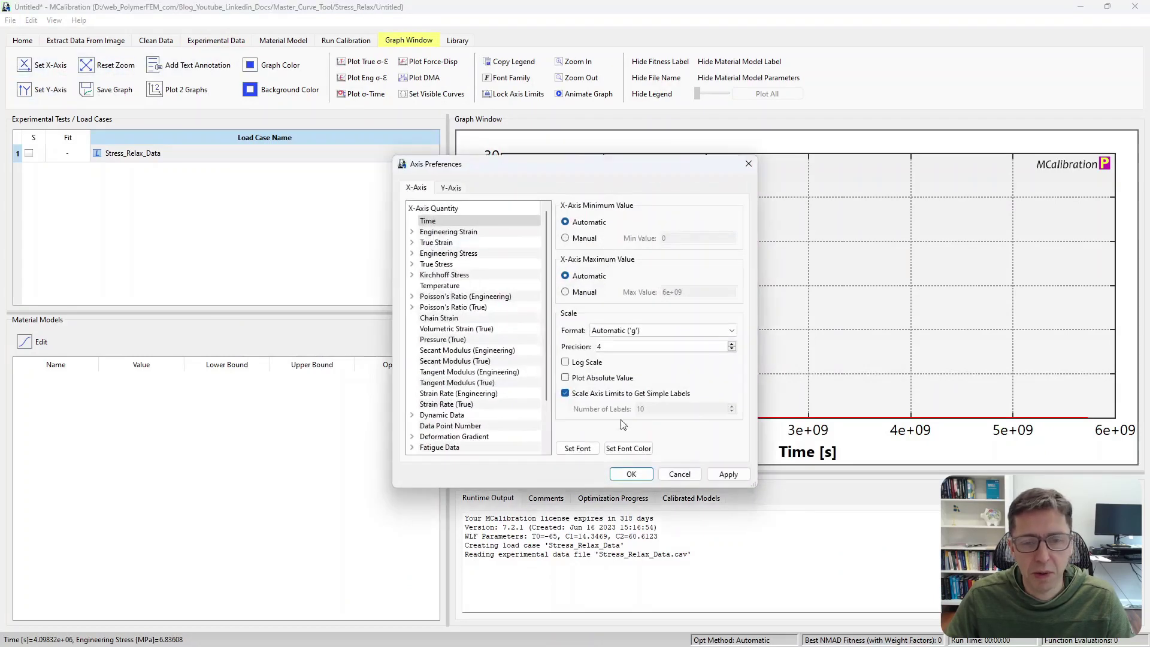
left_click(452, 188)
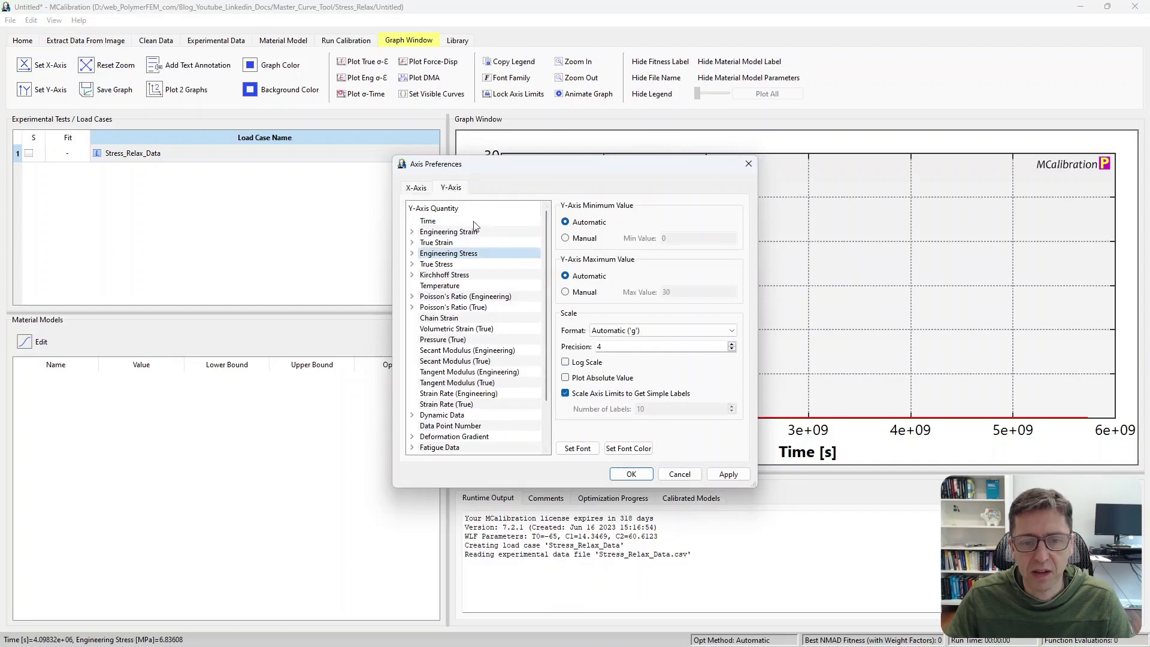
left_click(573, 362)
left_click(620, 474)
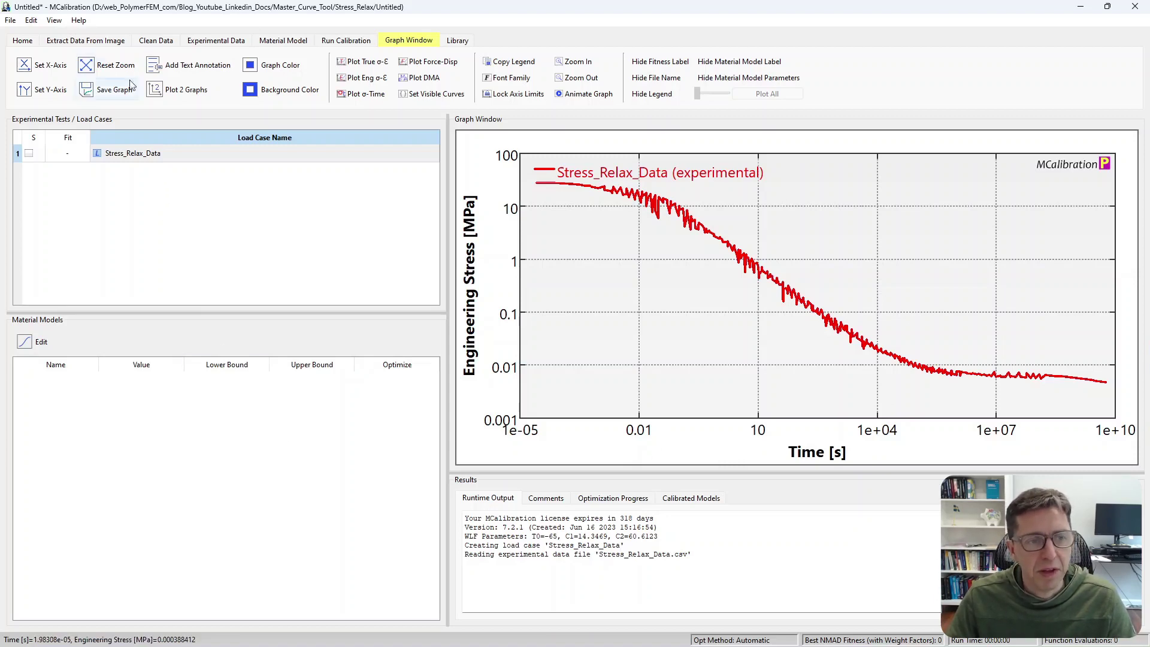
left_click(156, 40)
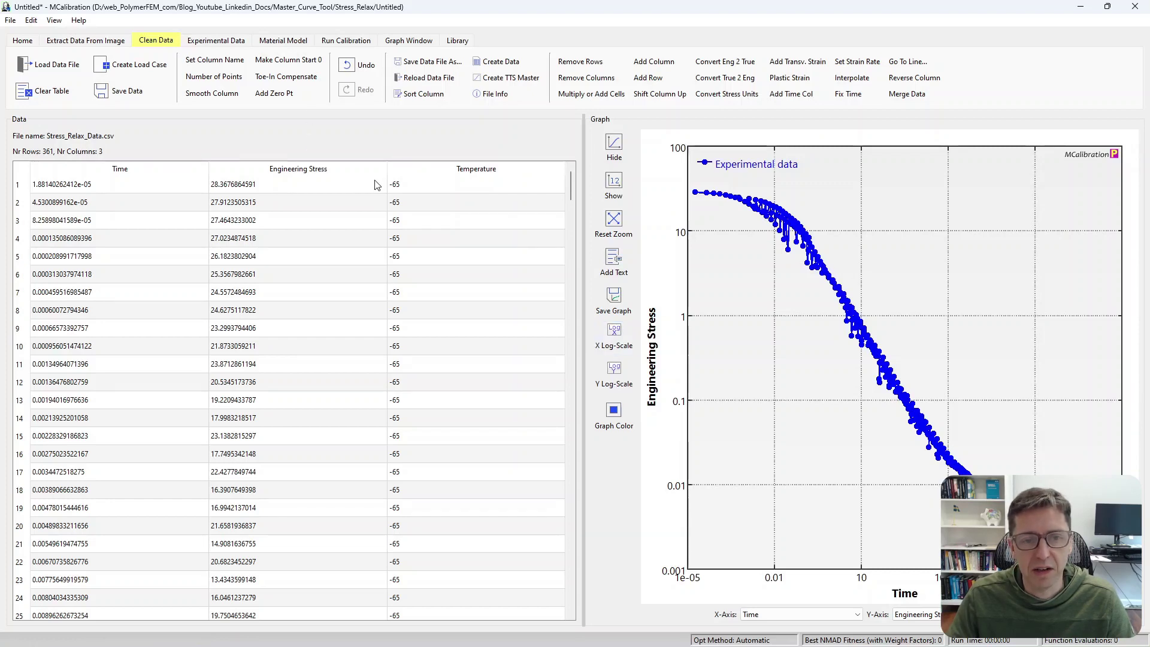
Apply a size-5 Moving Average to the Engineering Stress column, then create a load case from it
left_click(349, 177)
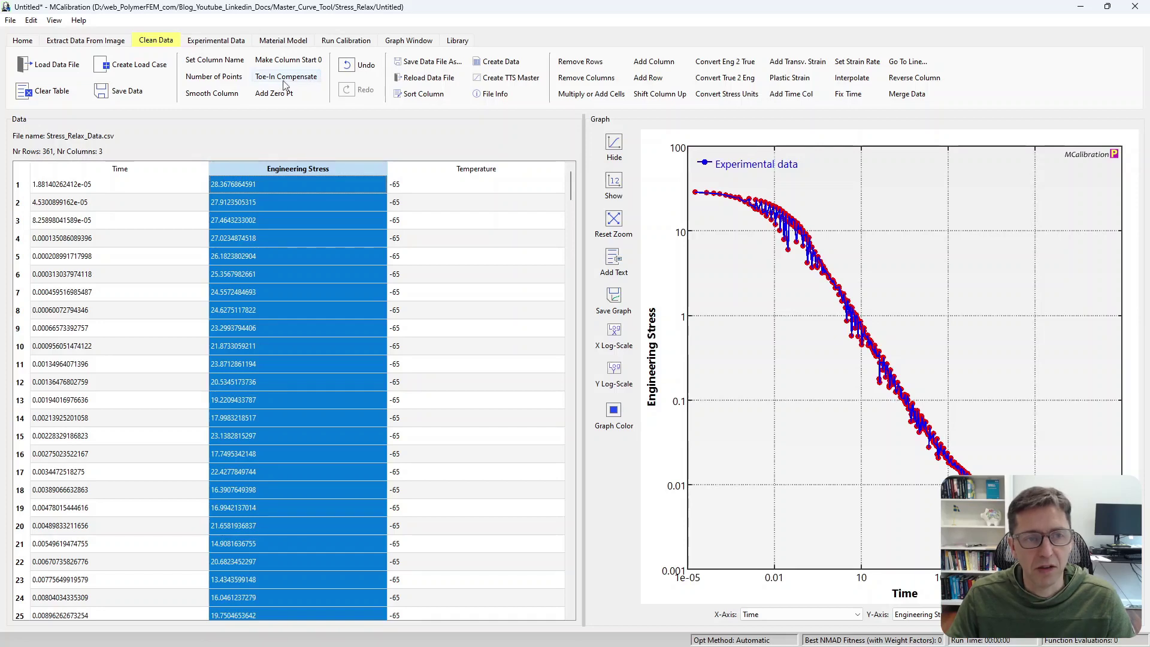
left_click(226, 93)
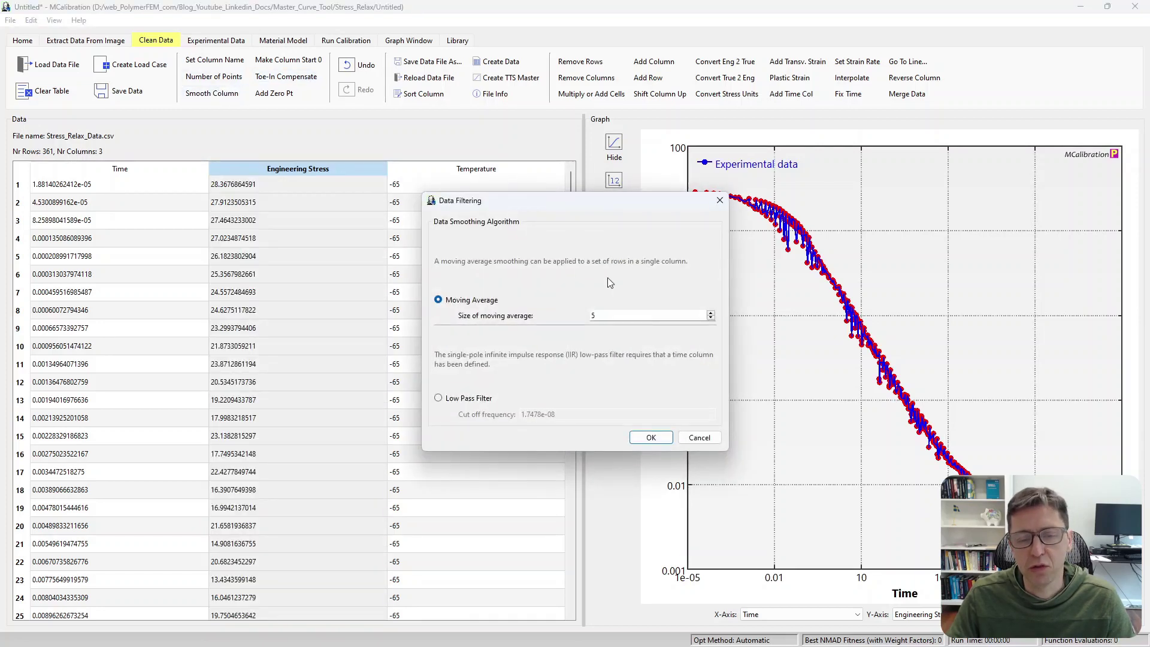
left_click(650, 437)
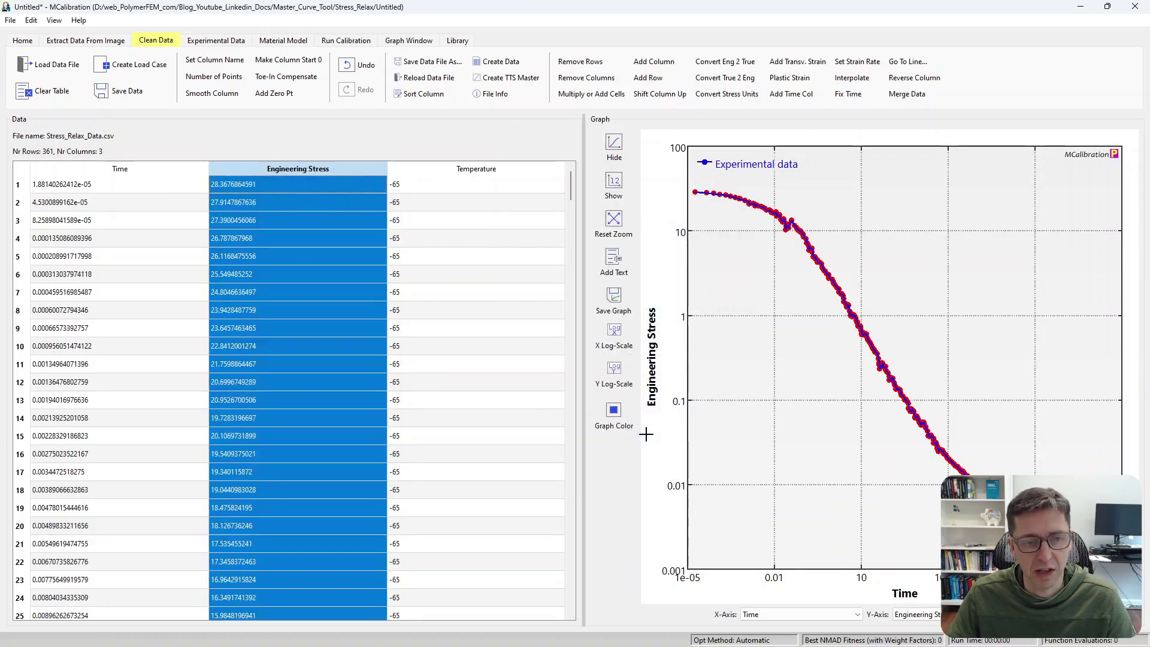
left_click(432, 310)
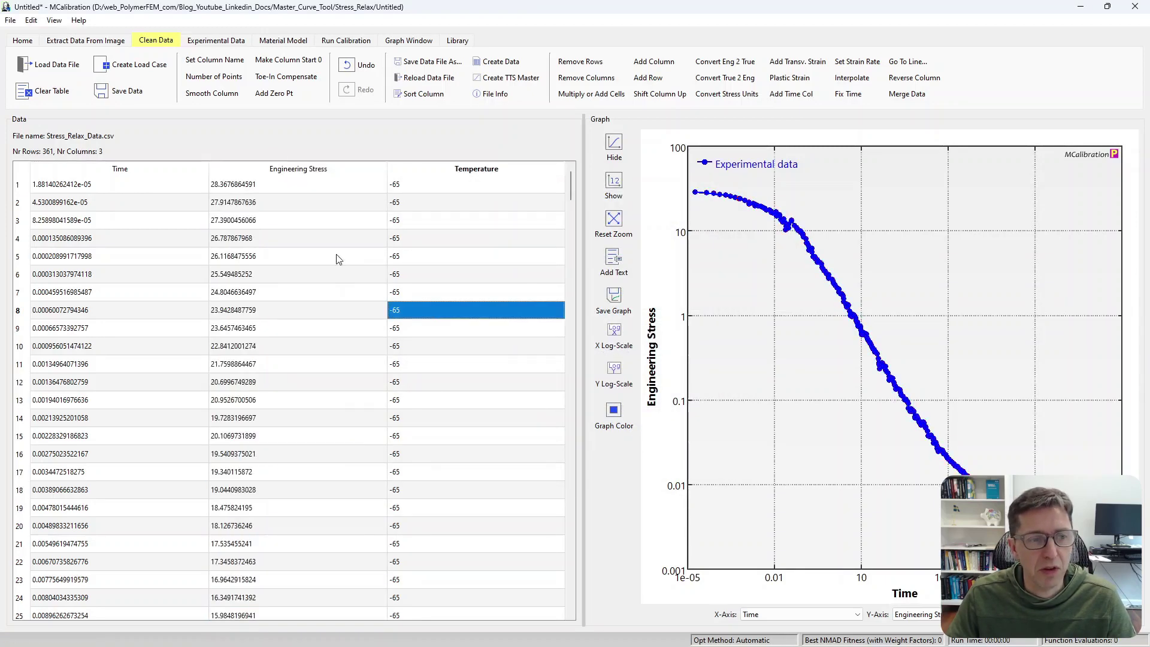
left_click(123, 67)
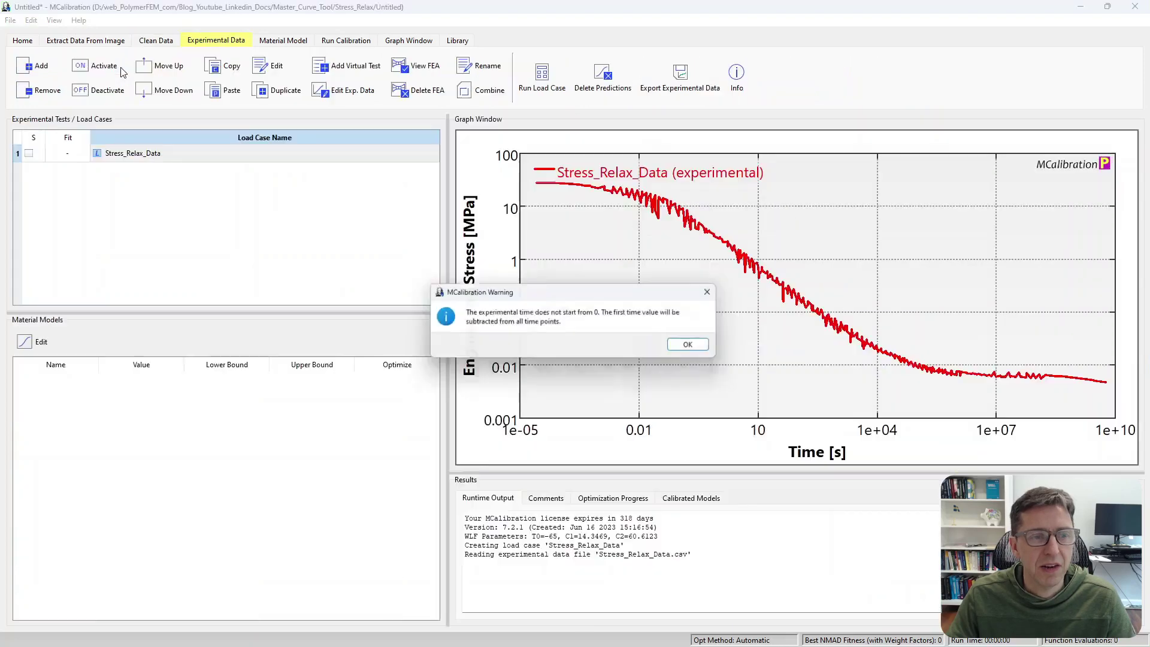
Save the smoothed Stress_Relax_Data load case and compare its blue curve with the raw red one
left_click(683, 346)
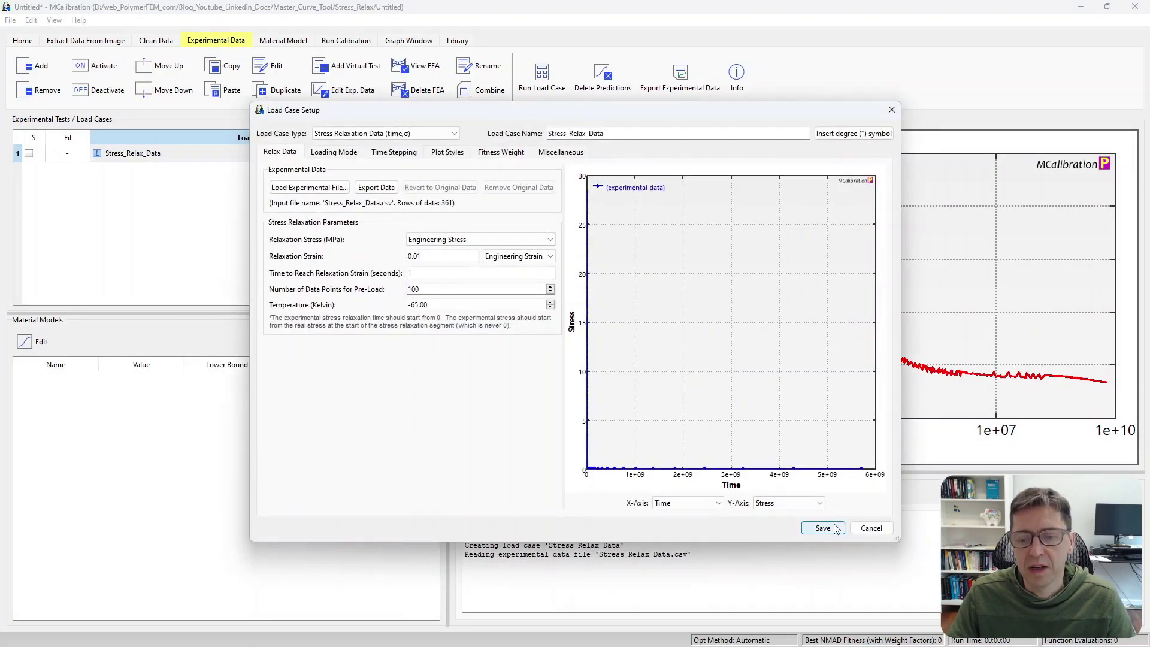
left_click(822, 528)
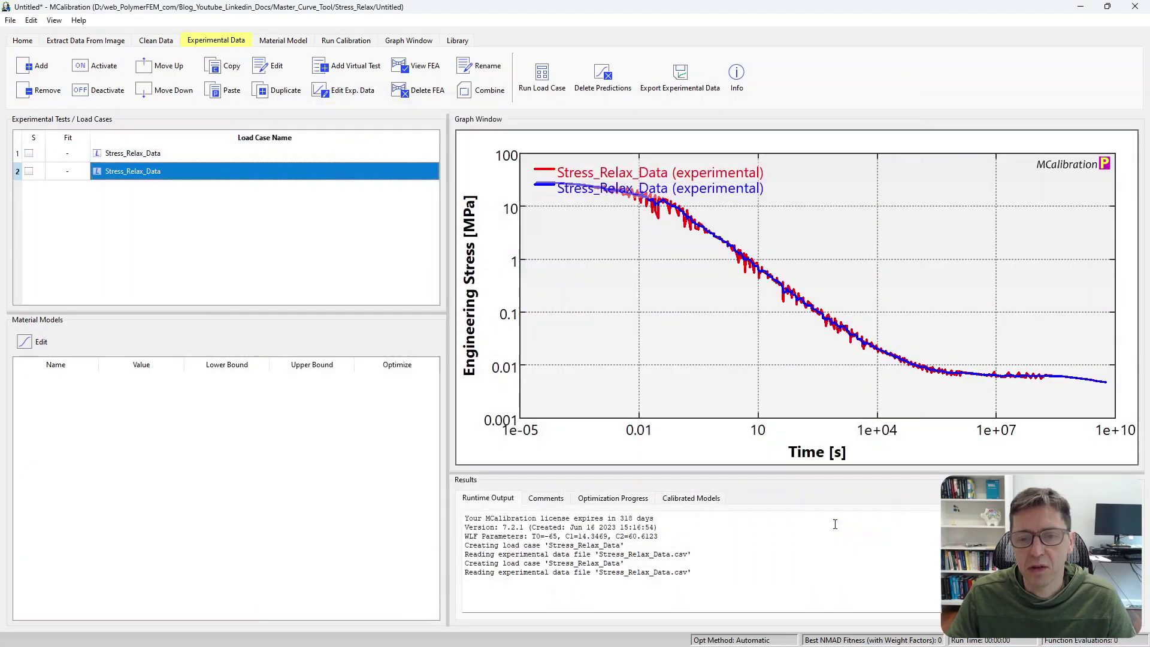
left_click(192, 154)
key("Down")
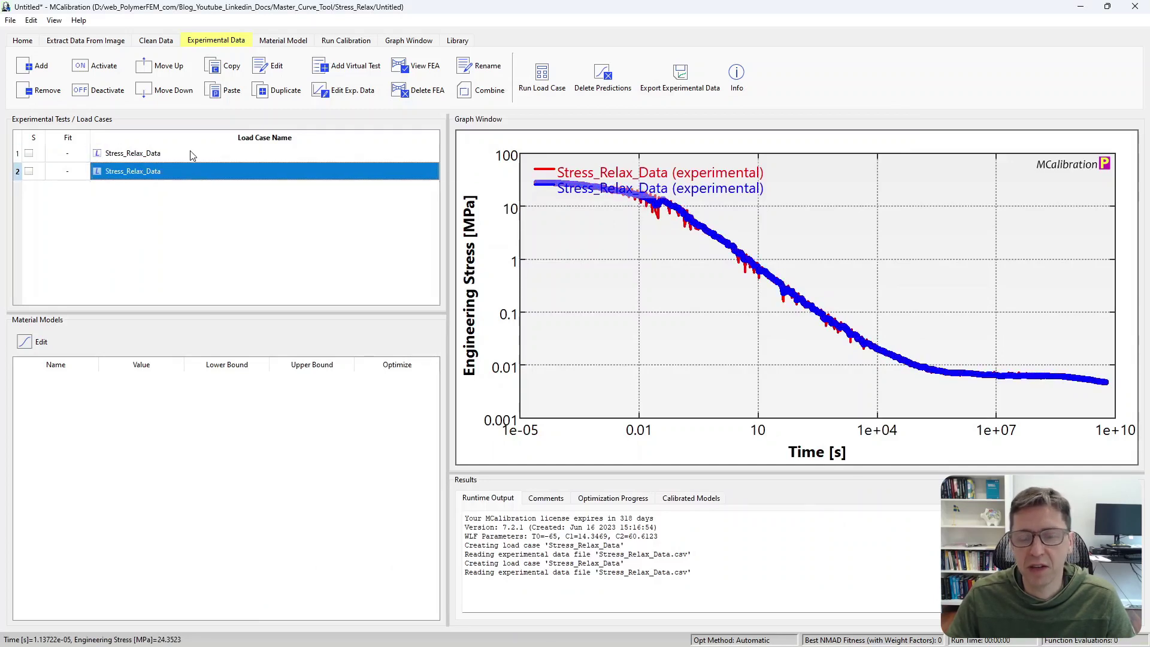
left_click(204, 207)
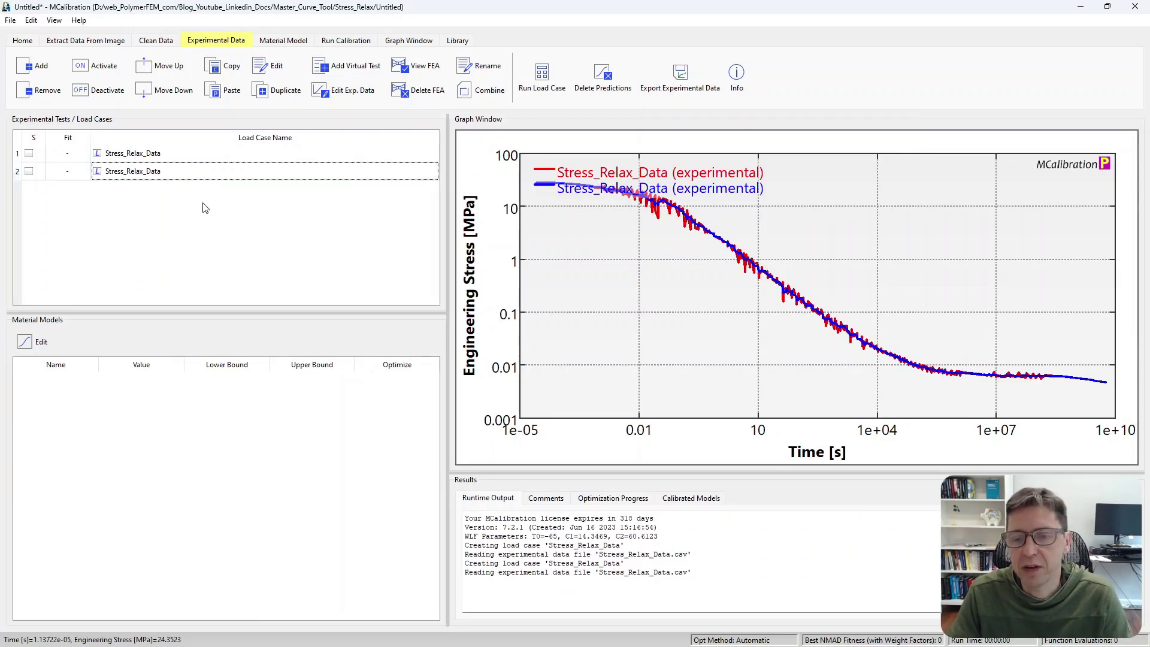